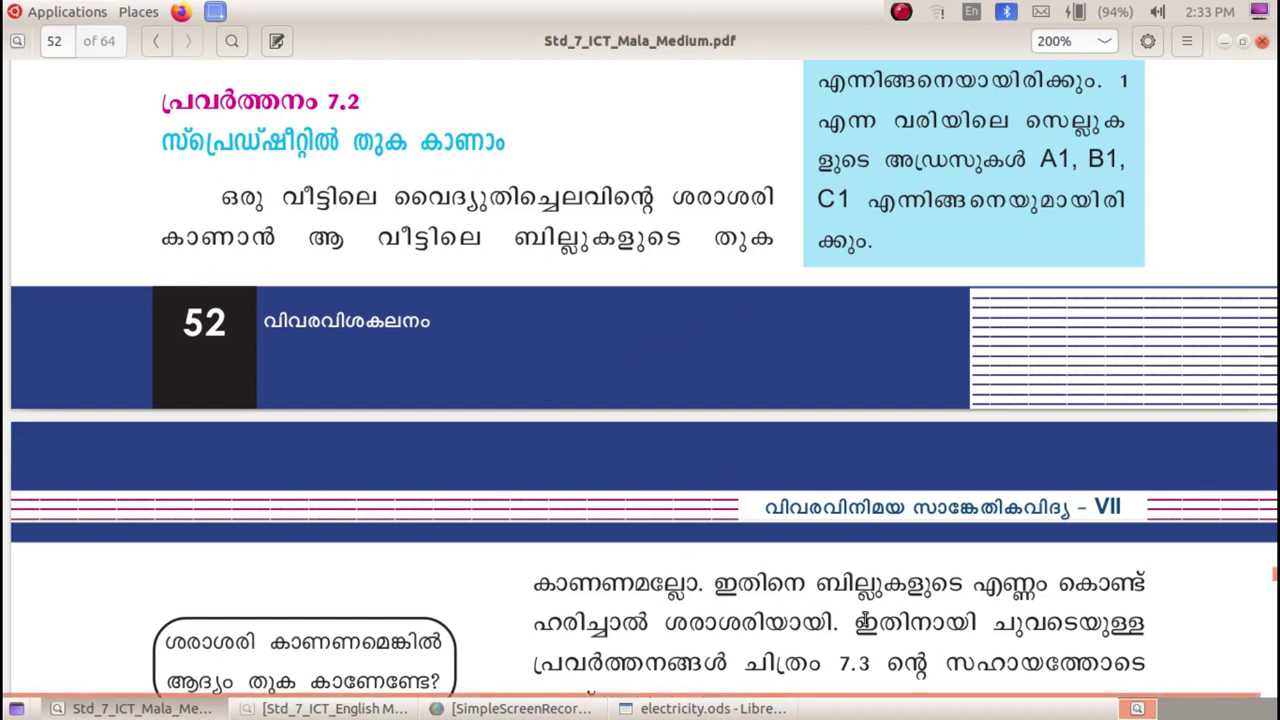
- Minimise the textbook PDF to bring electricity.ods into view
click(1224, 41)
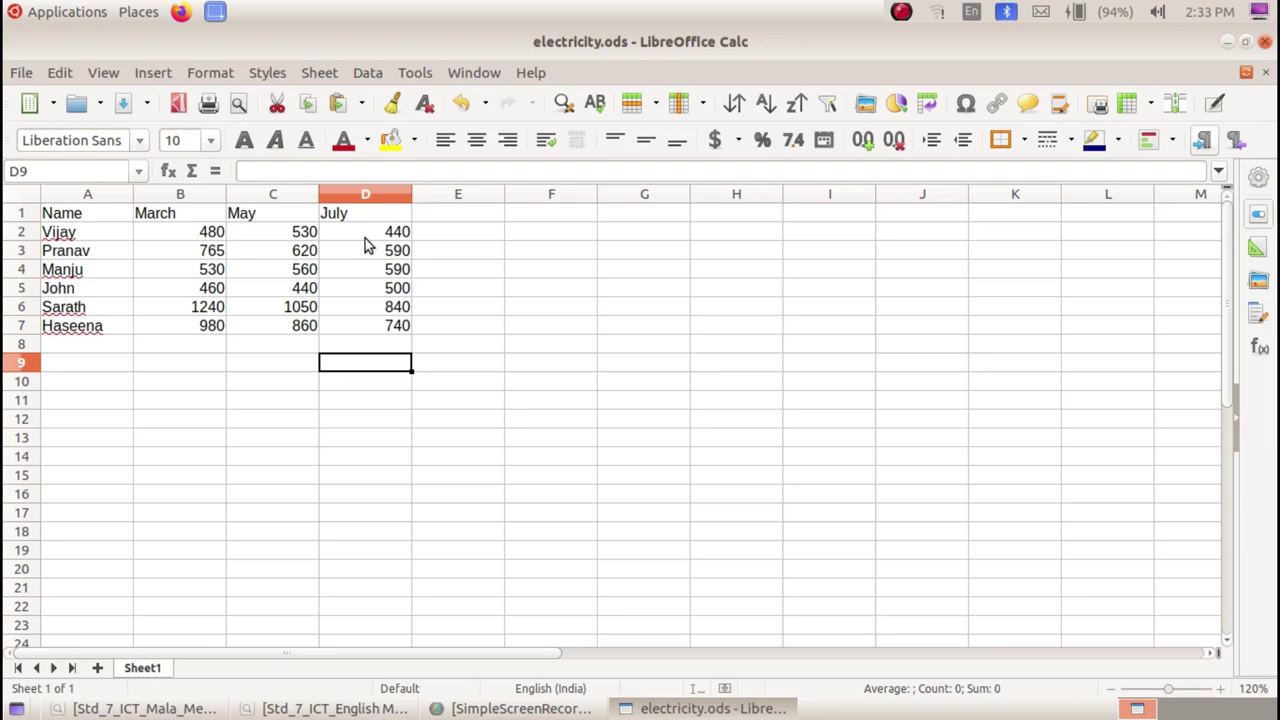
- Enter the heading 'Total' in E1, correcting the mistyped 'Toatal'
click(445, 235)
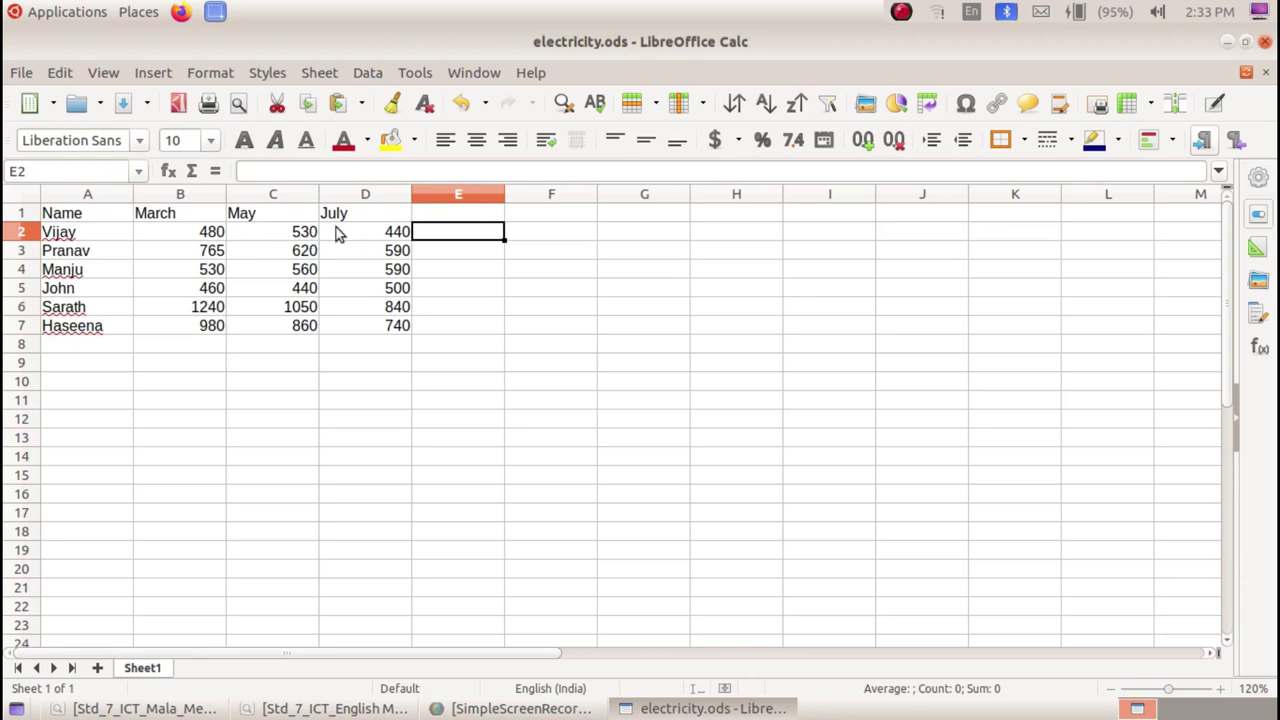
click(445, 215)
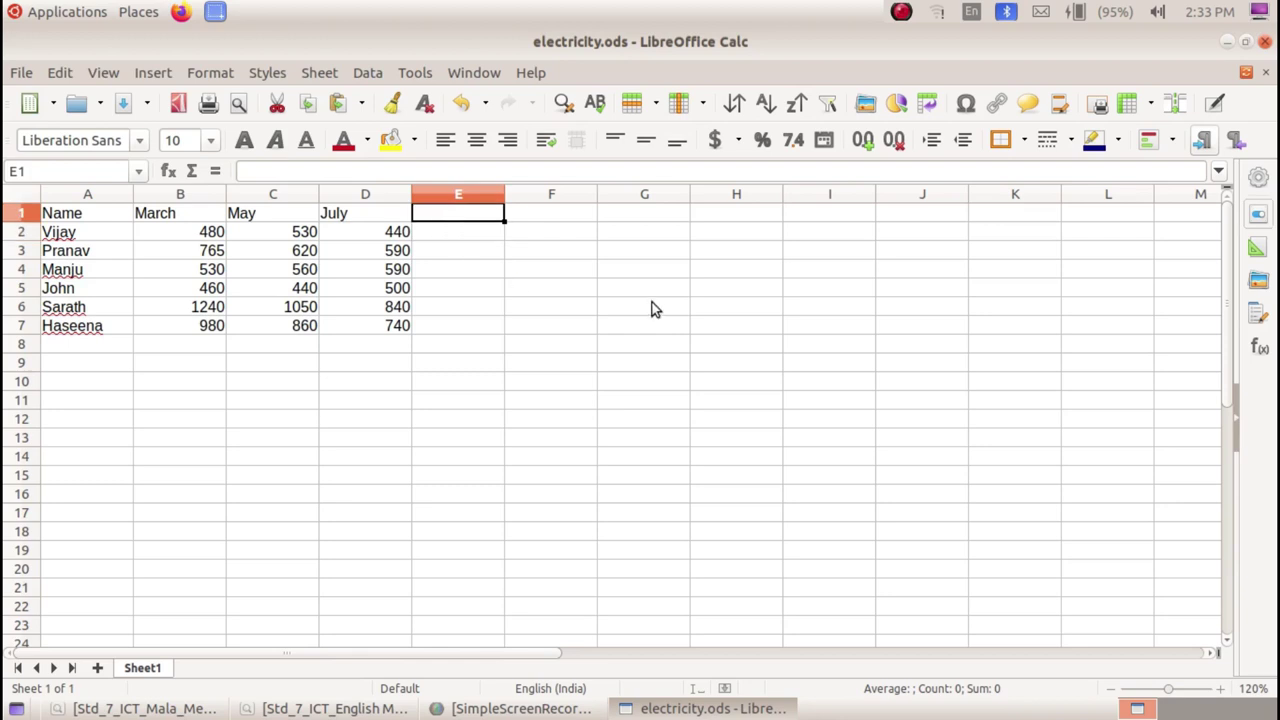
text(Toatal)
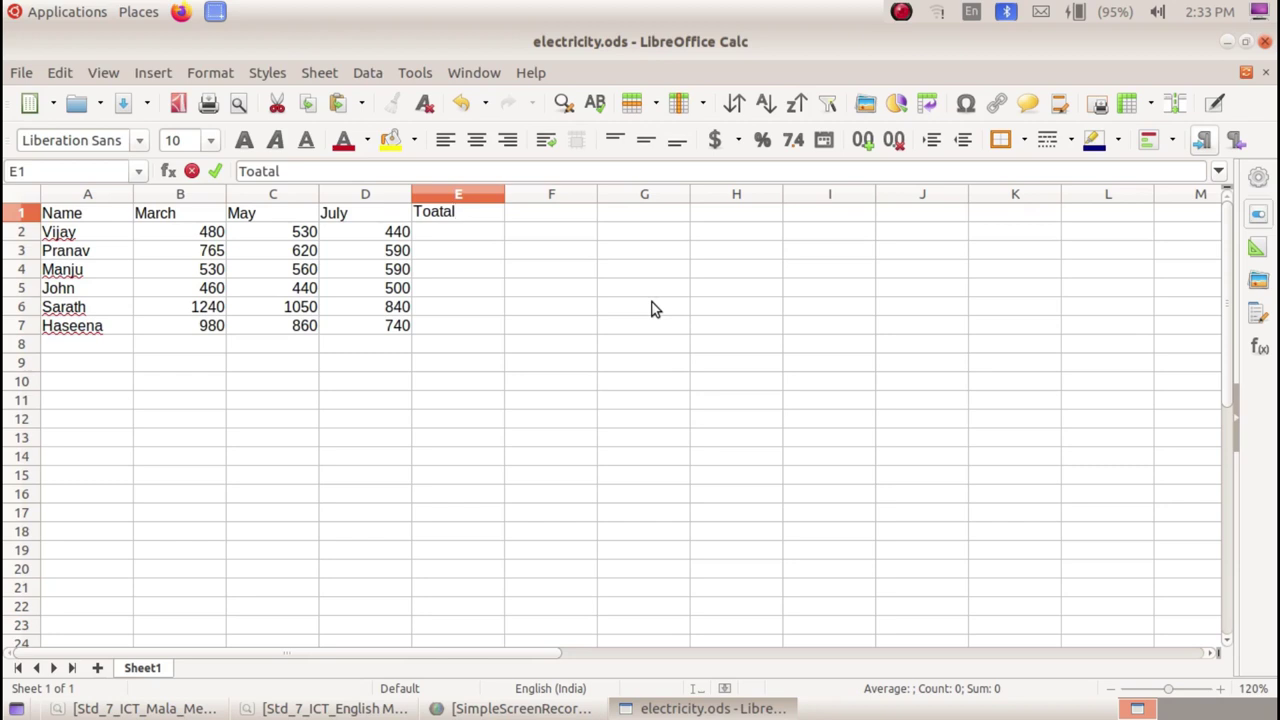
click(443, 213)
key(Left)
key(BackSpace)
click(456, 273)
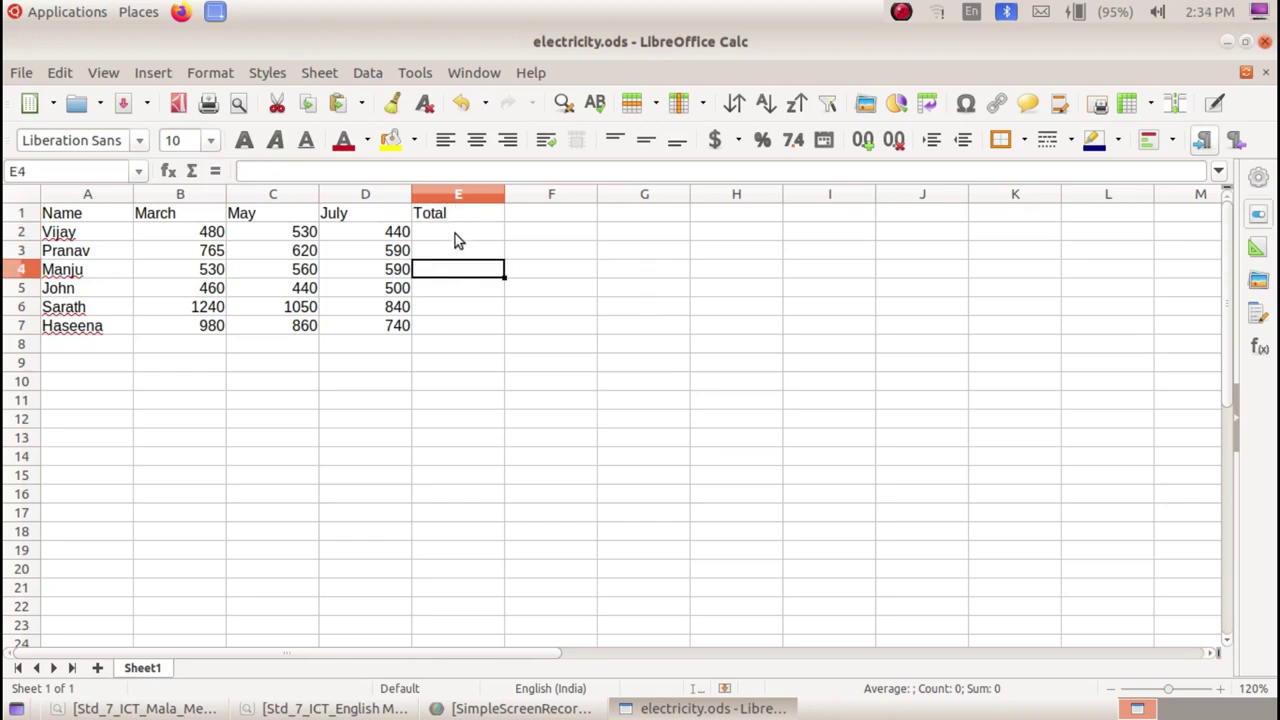
click(456, 240)
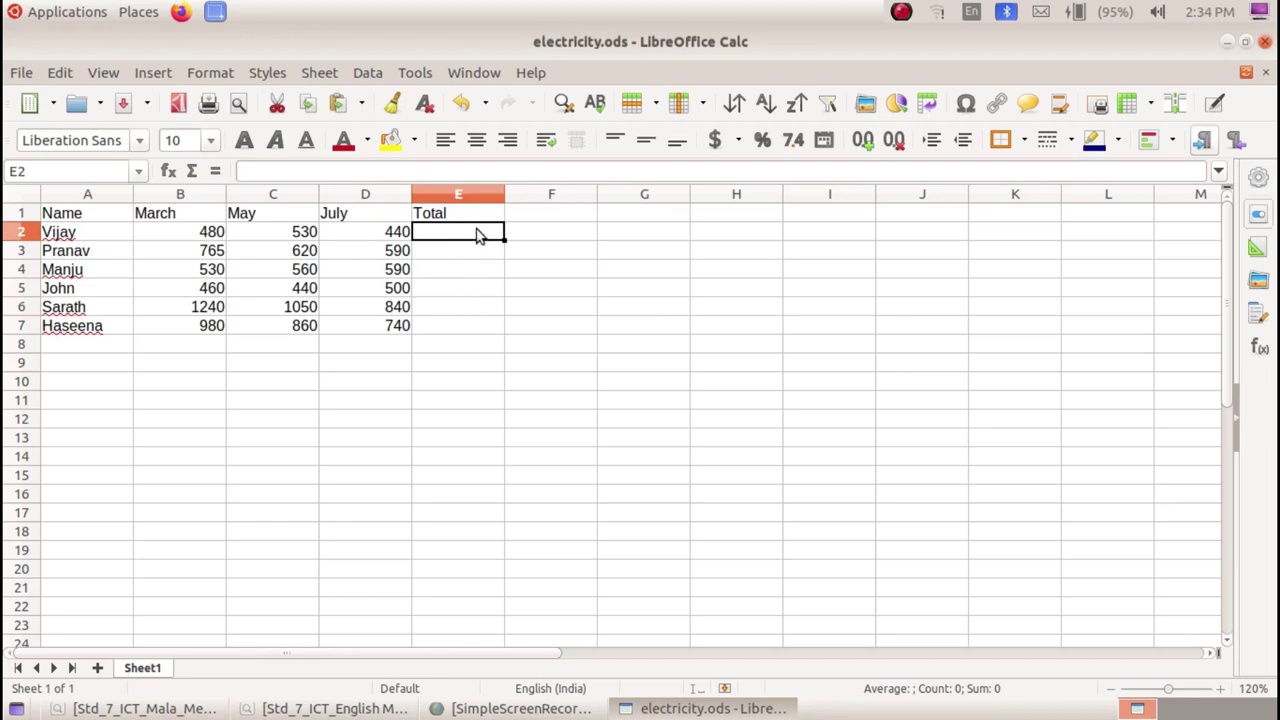
- Review the first row's March, May and July amounts in B2–D2, then begin a formula in E2
click(186, 239)
click(292, 232)
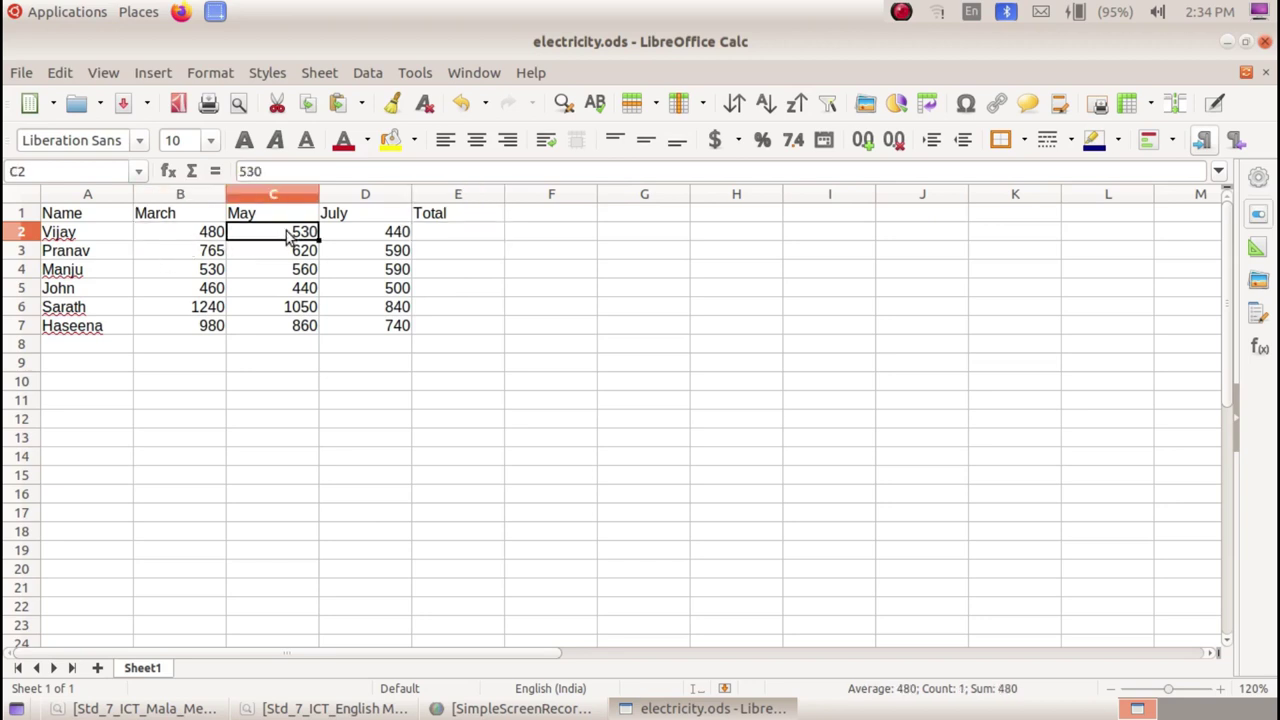
click(368, 236)
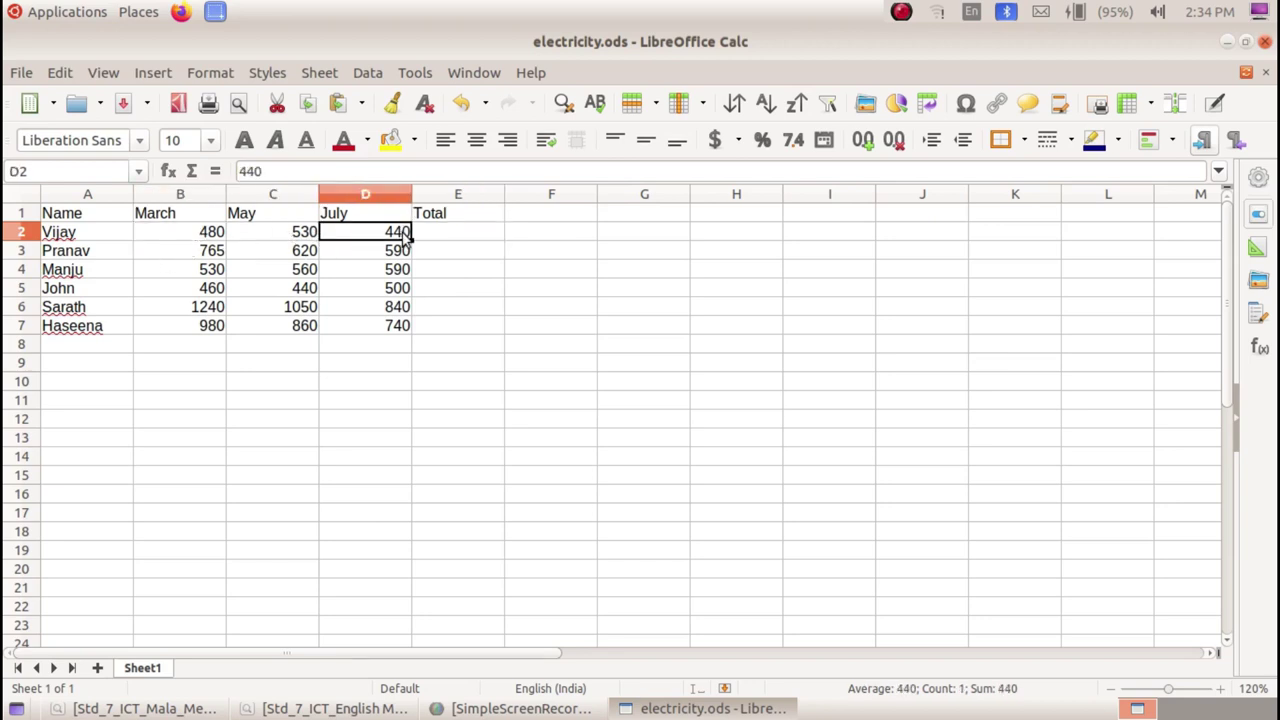
click(450, 234)
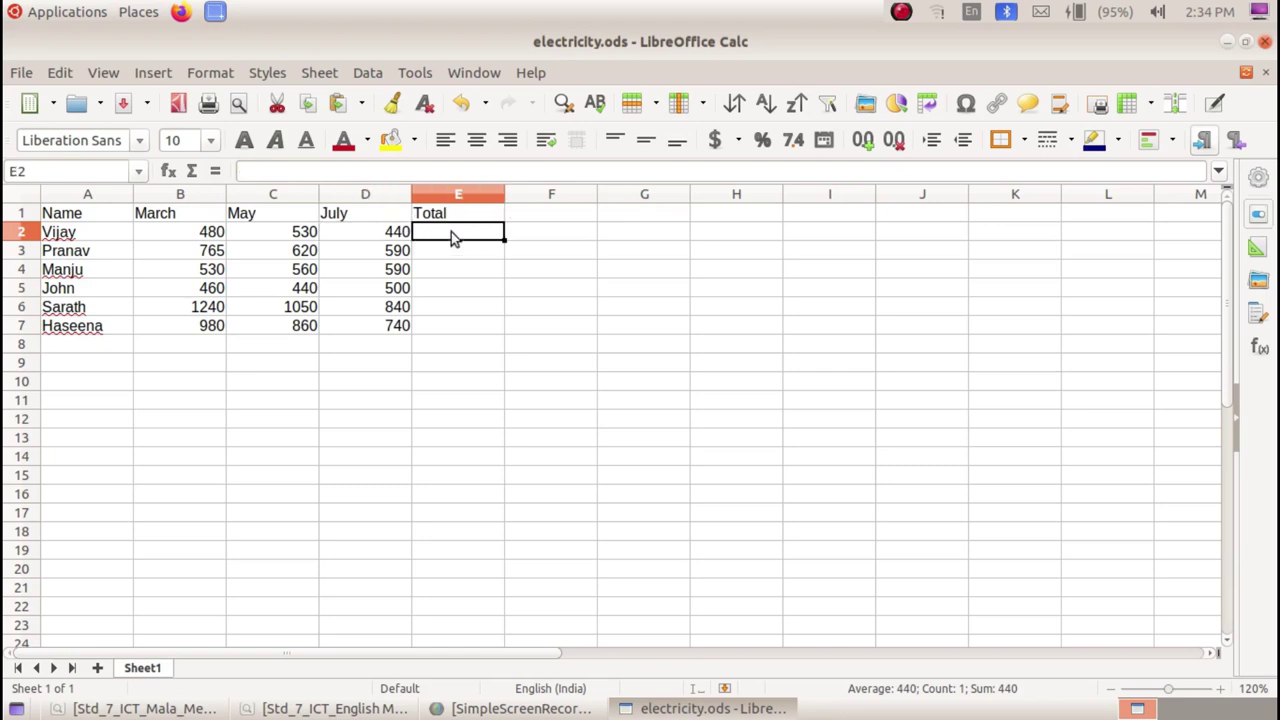
click(212, 237)
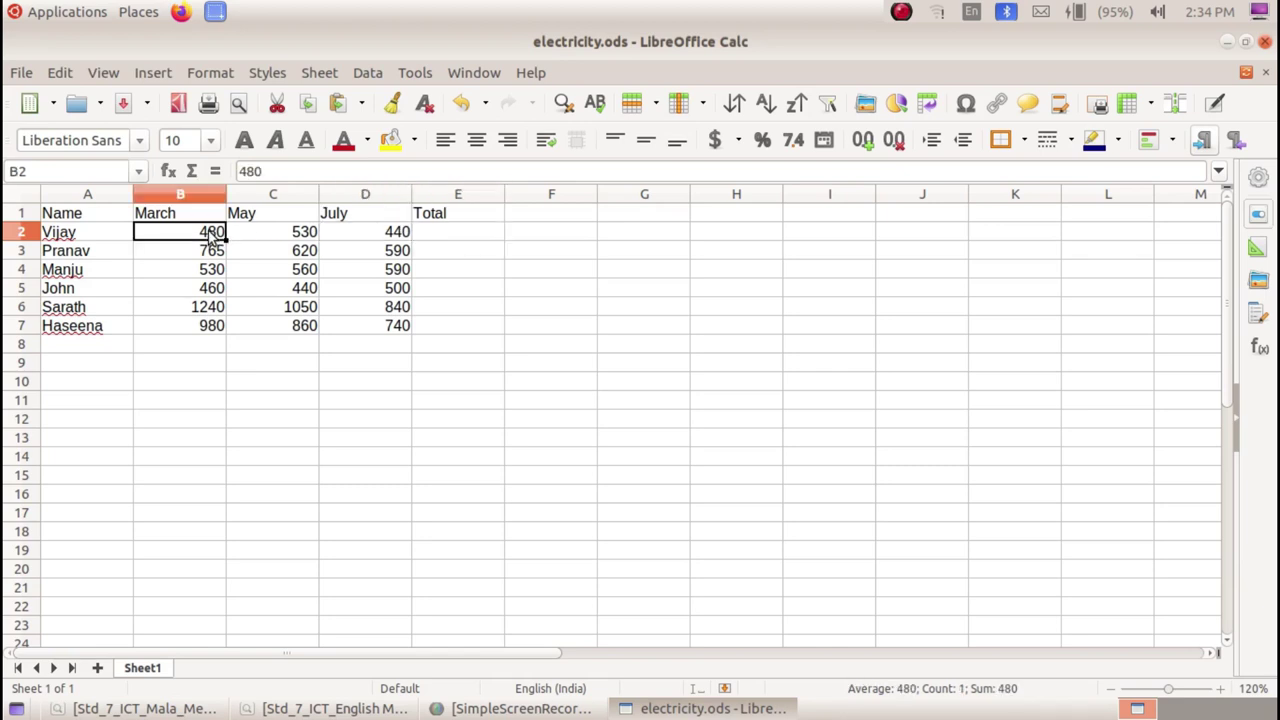
click(268, 233)
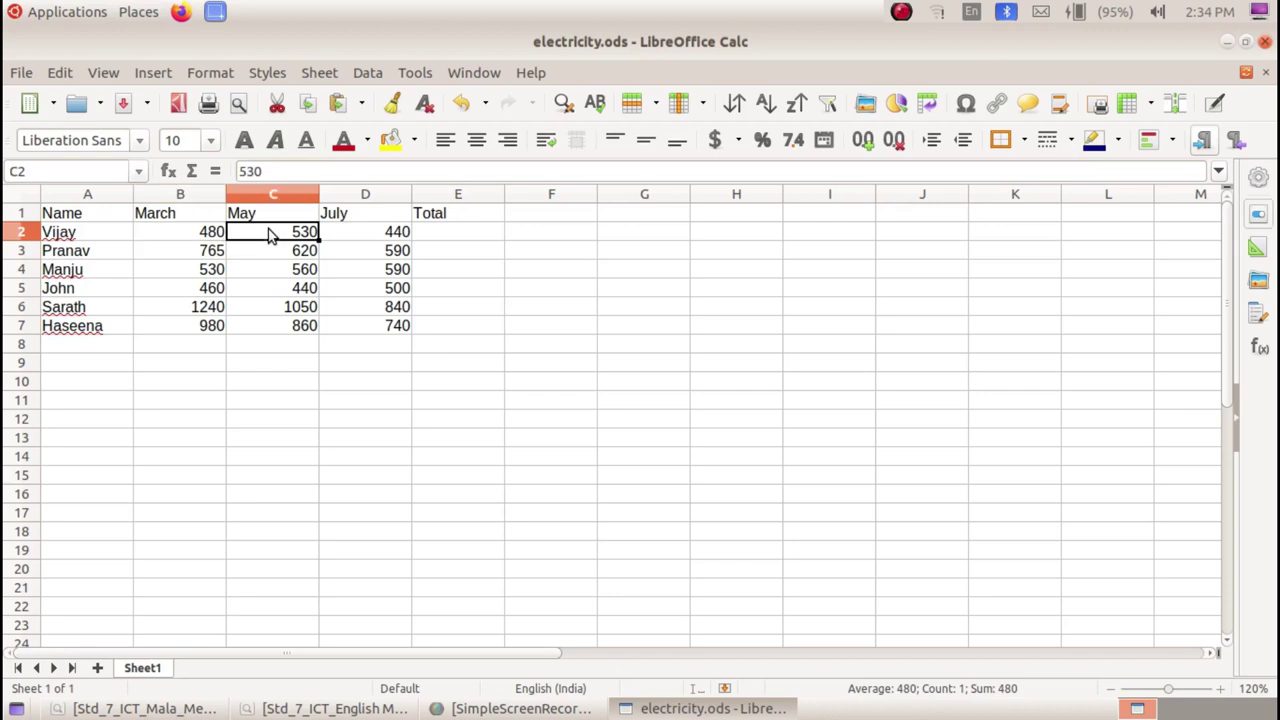
click(360, 233)
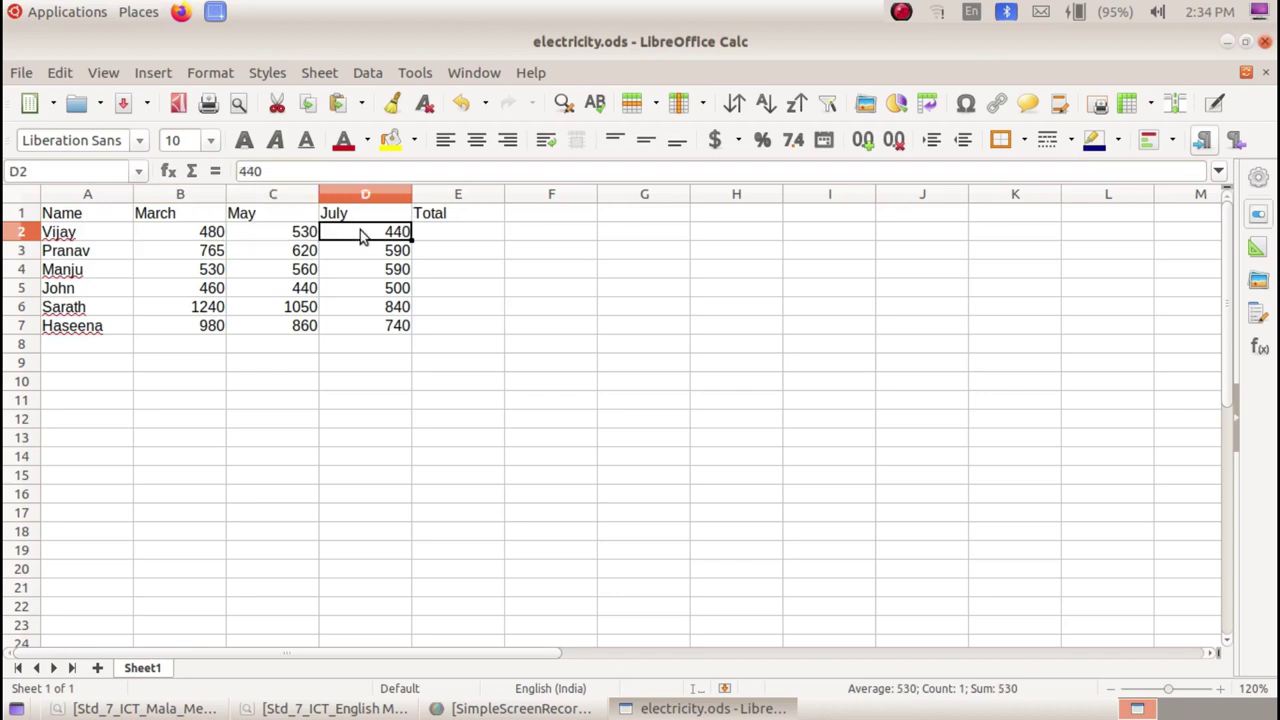
click(446, 239)
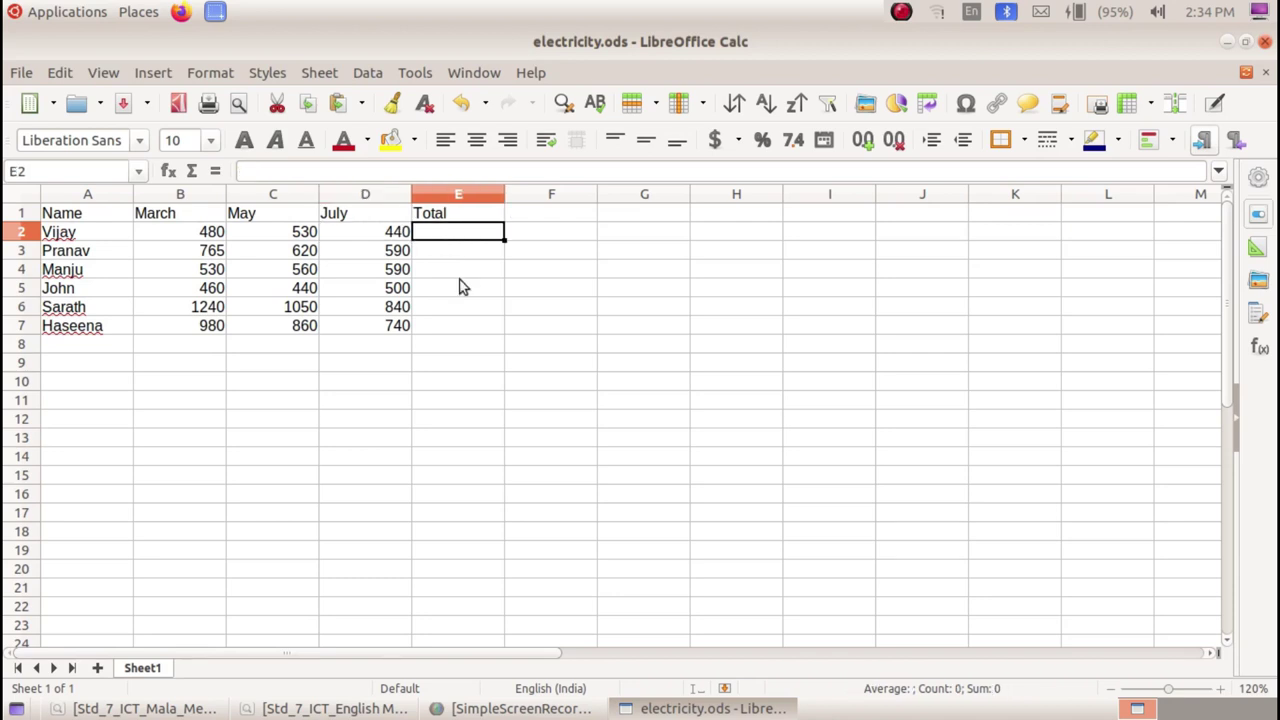
text(=)
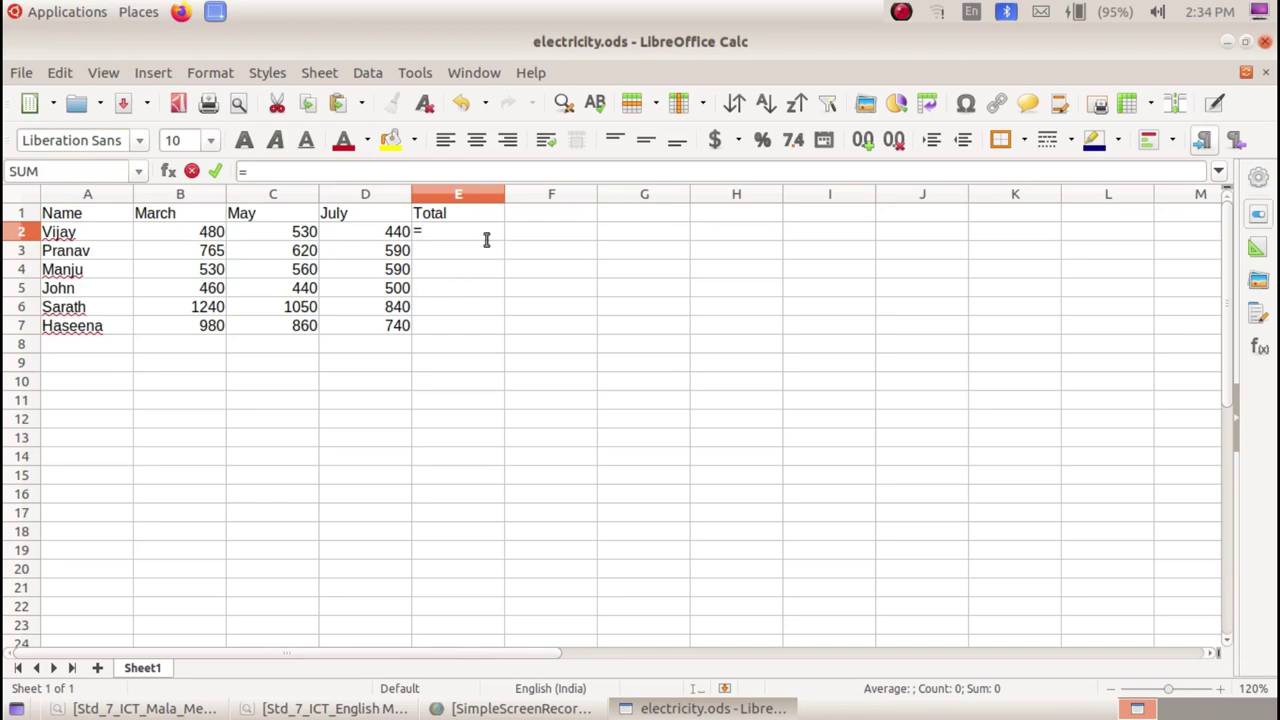
- Enter =B2+C2+D2 in E2 so the first row's total shows 1450
text(b2)
text(+)
click(296, 235)
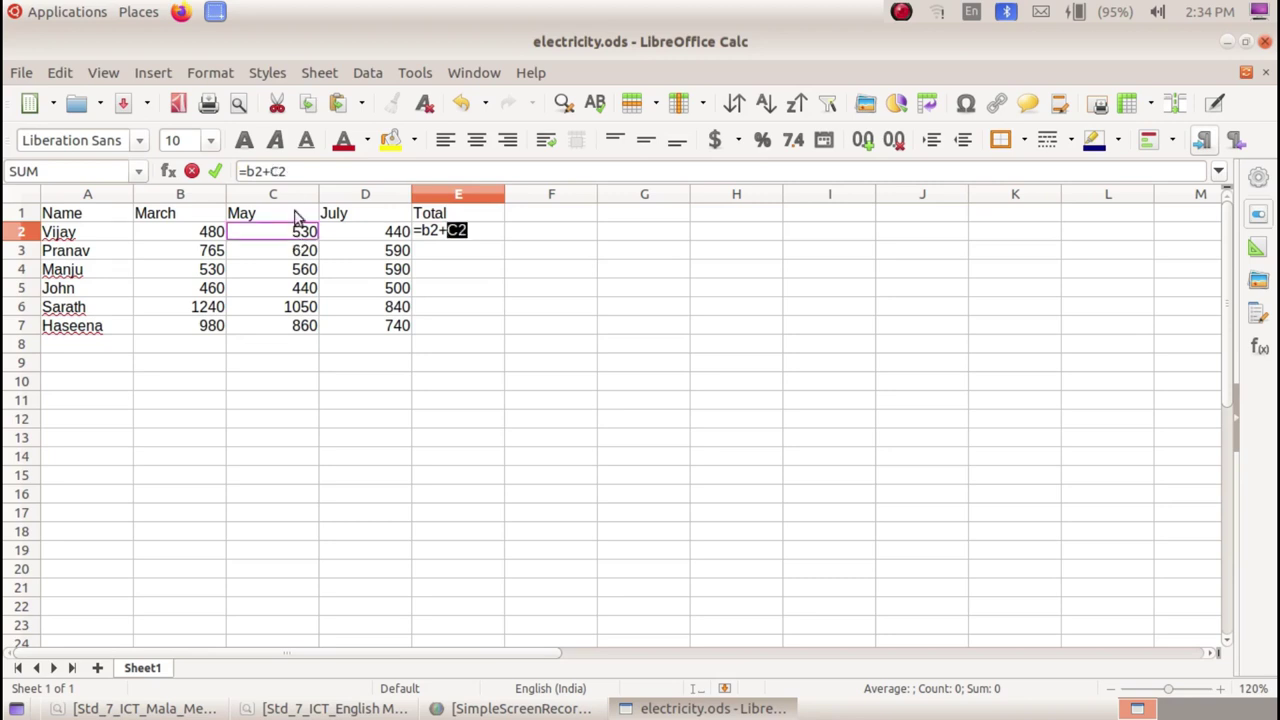
click(472, 232)
text(+)
click(363, 230)
click(501, 232)
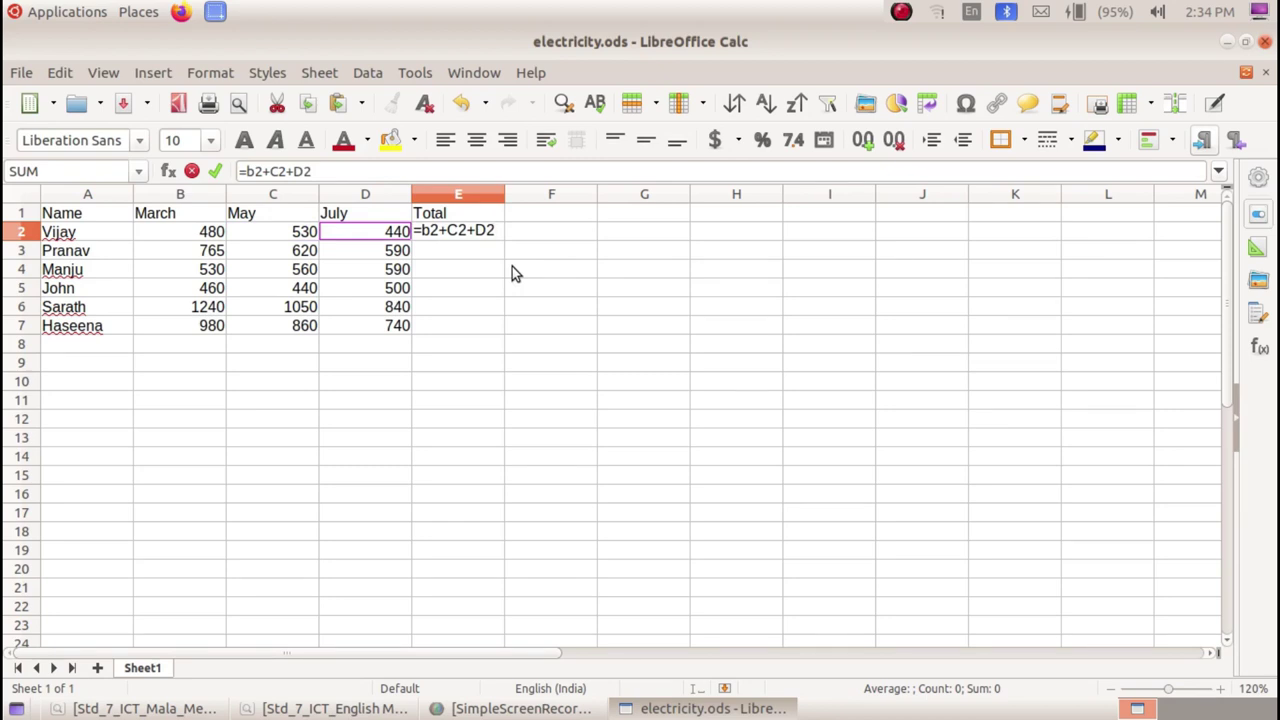
key(Return)
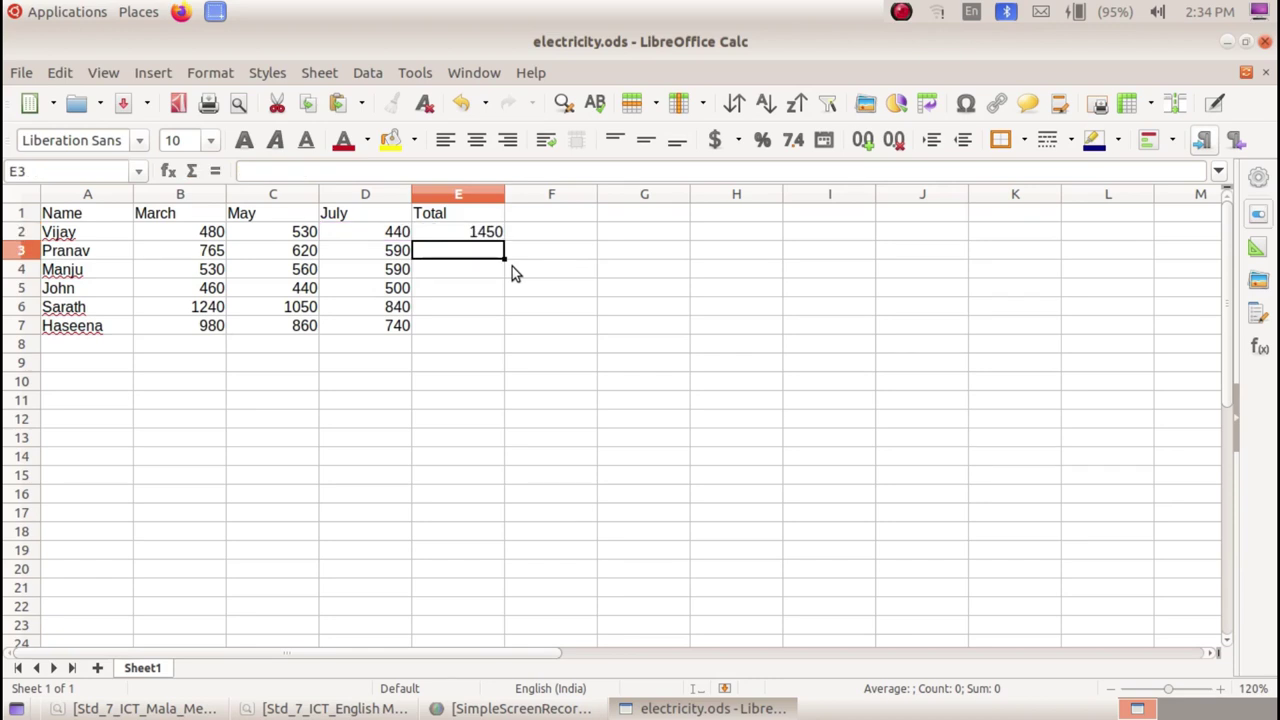
click(448, 236)
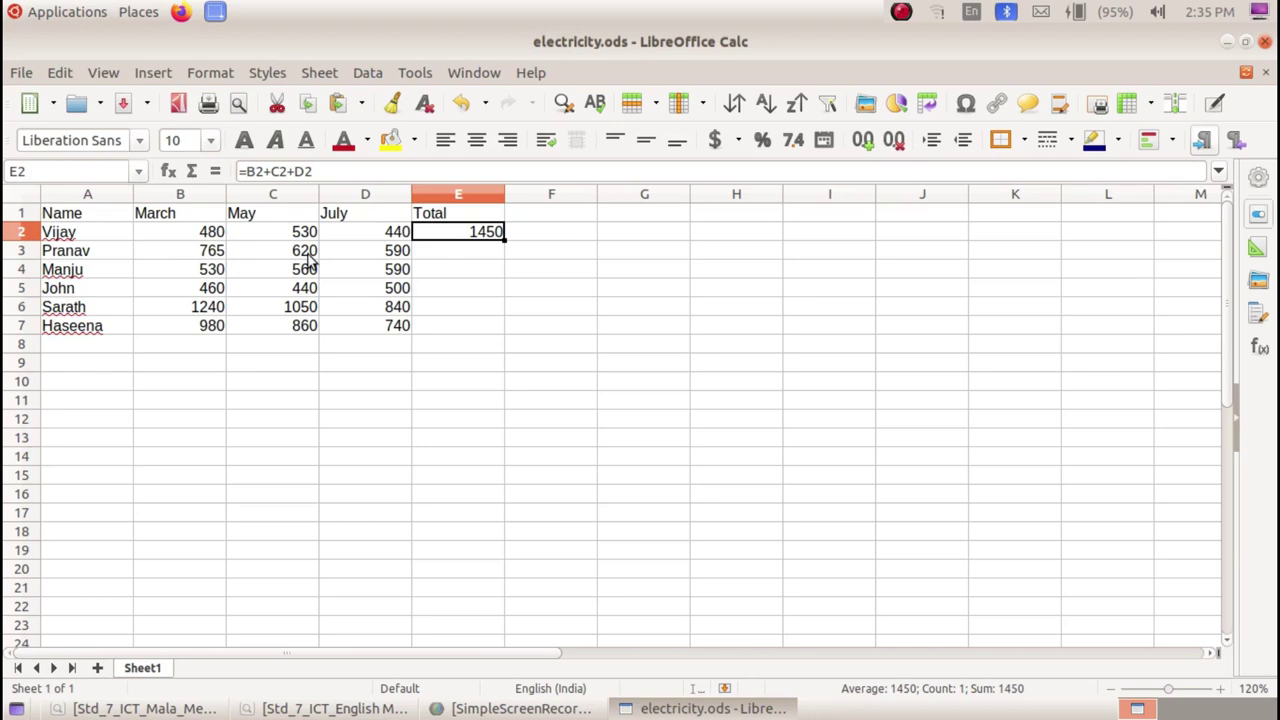
click(466, 249)
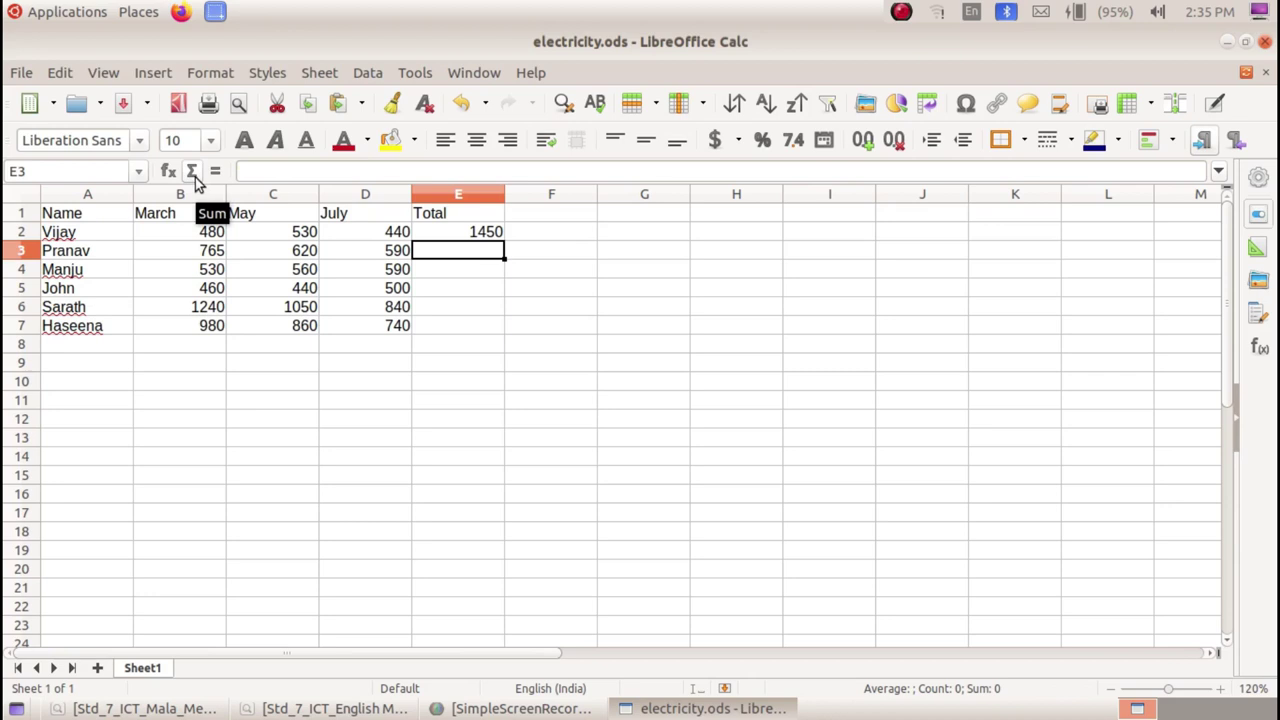
click(192, 172)
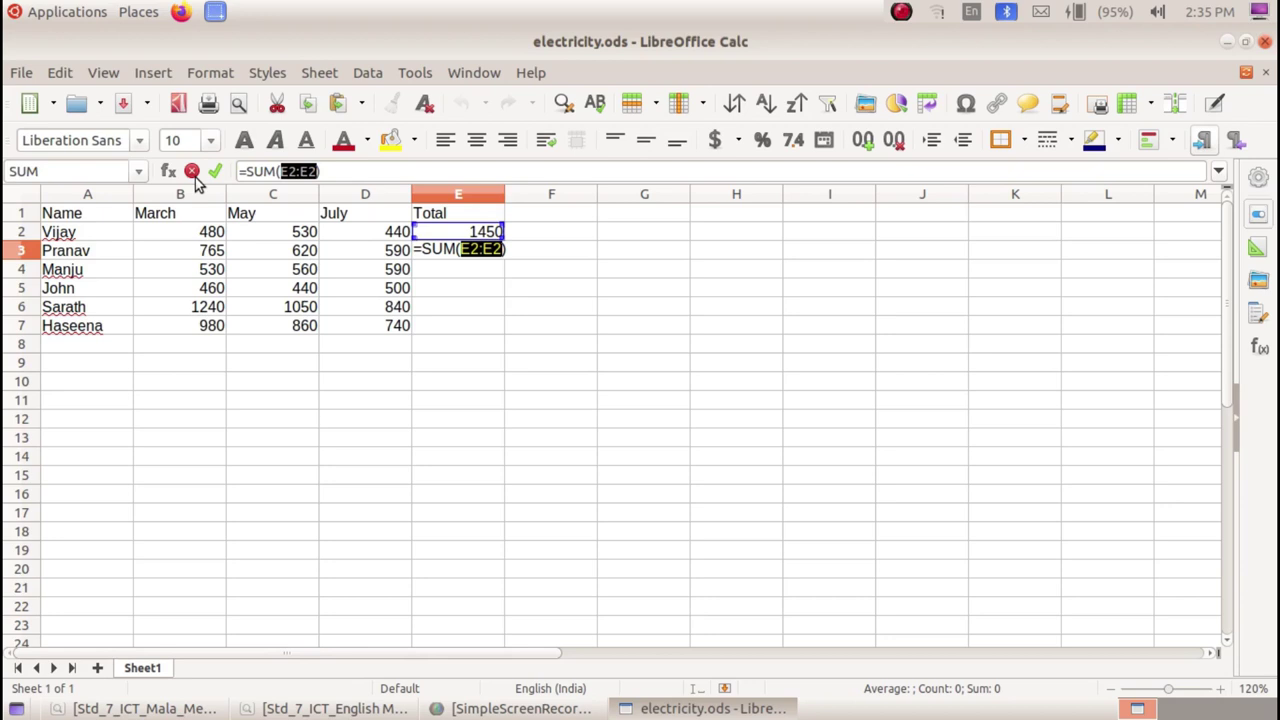
click(192, 172)
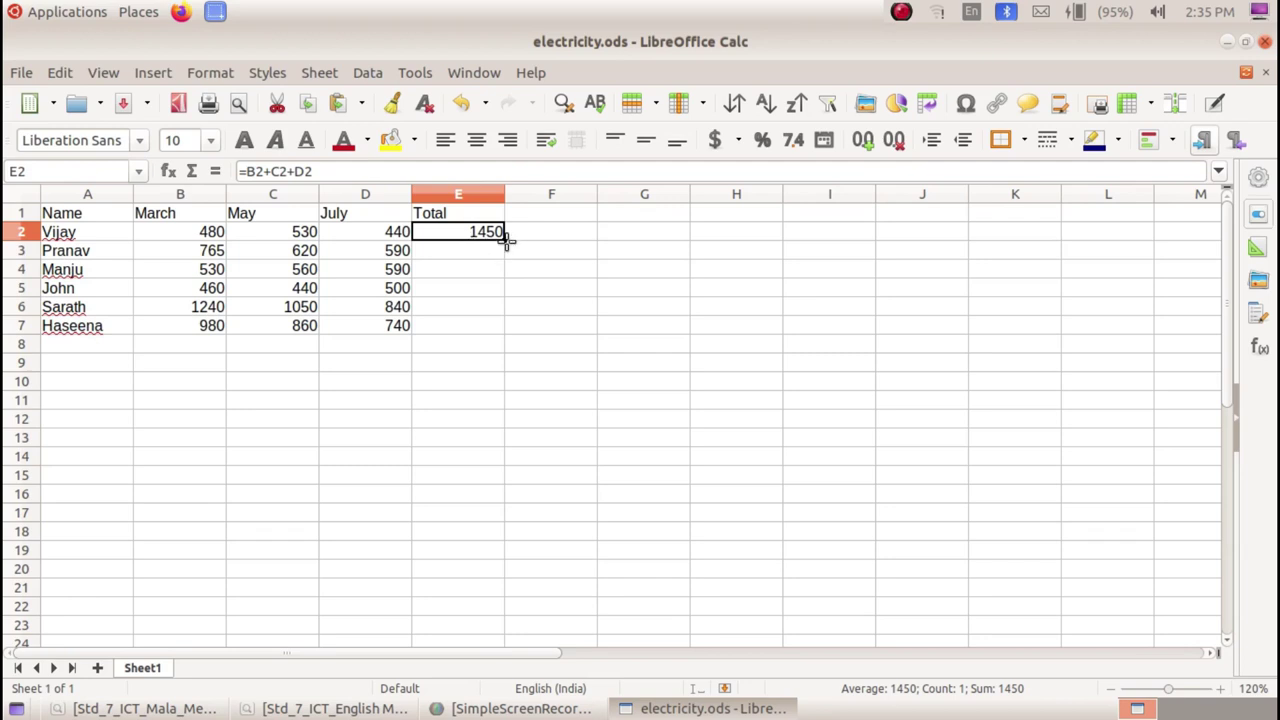
- Fill the E2 total down to E7, clear E2:E7 again, and return to the PDF
drag(506, 238, 504, 334)
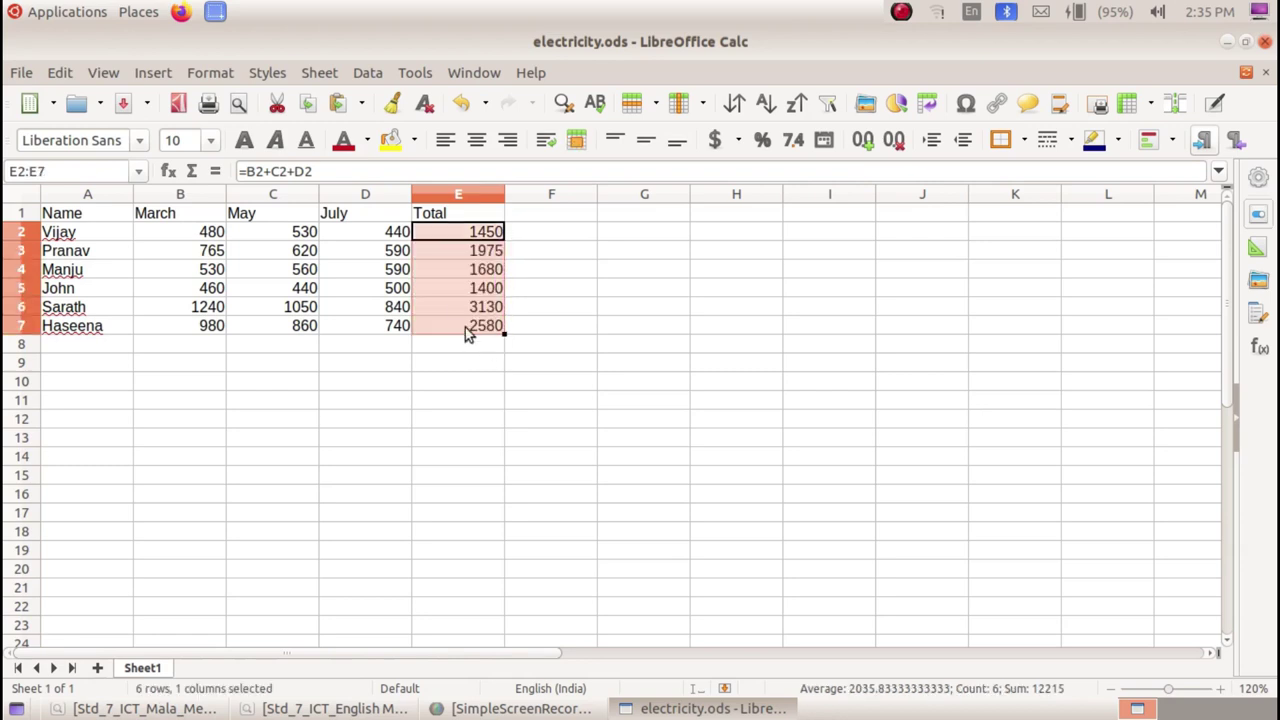
click(465, 360)
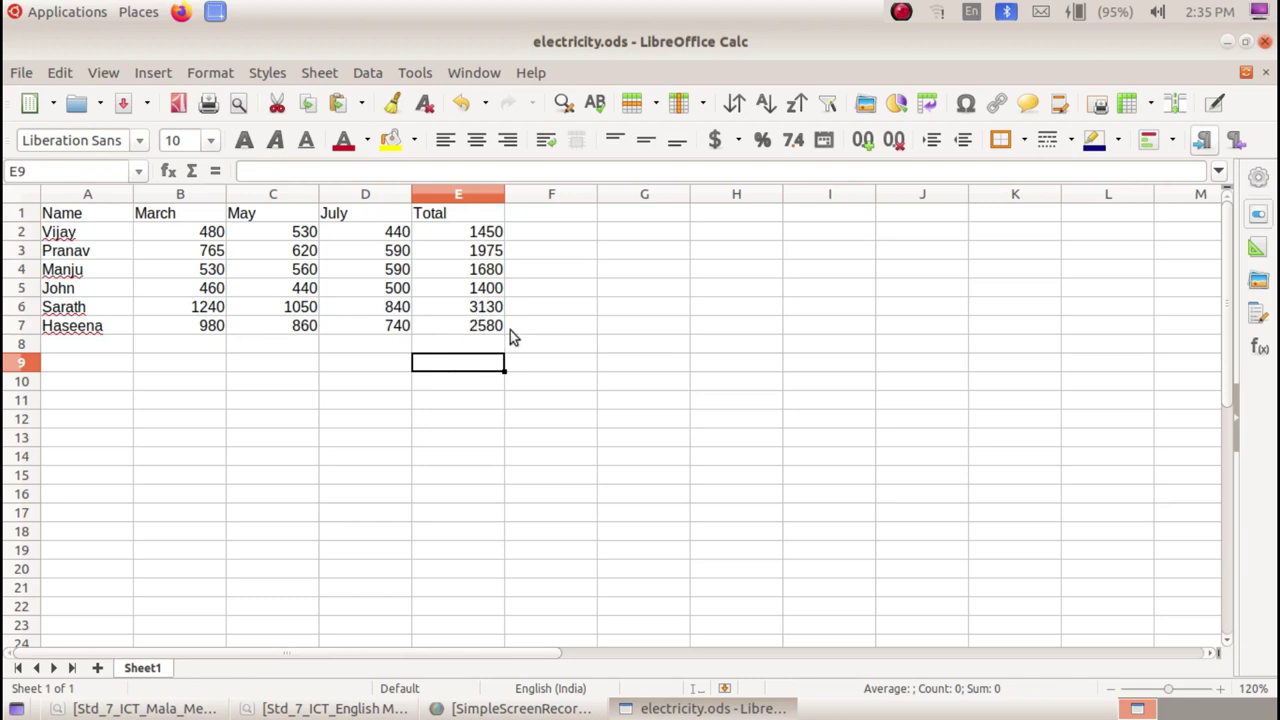
drag(469, 234, 454, 325)
key(Delete)
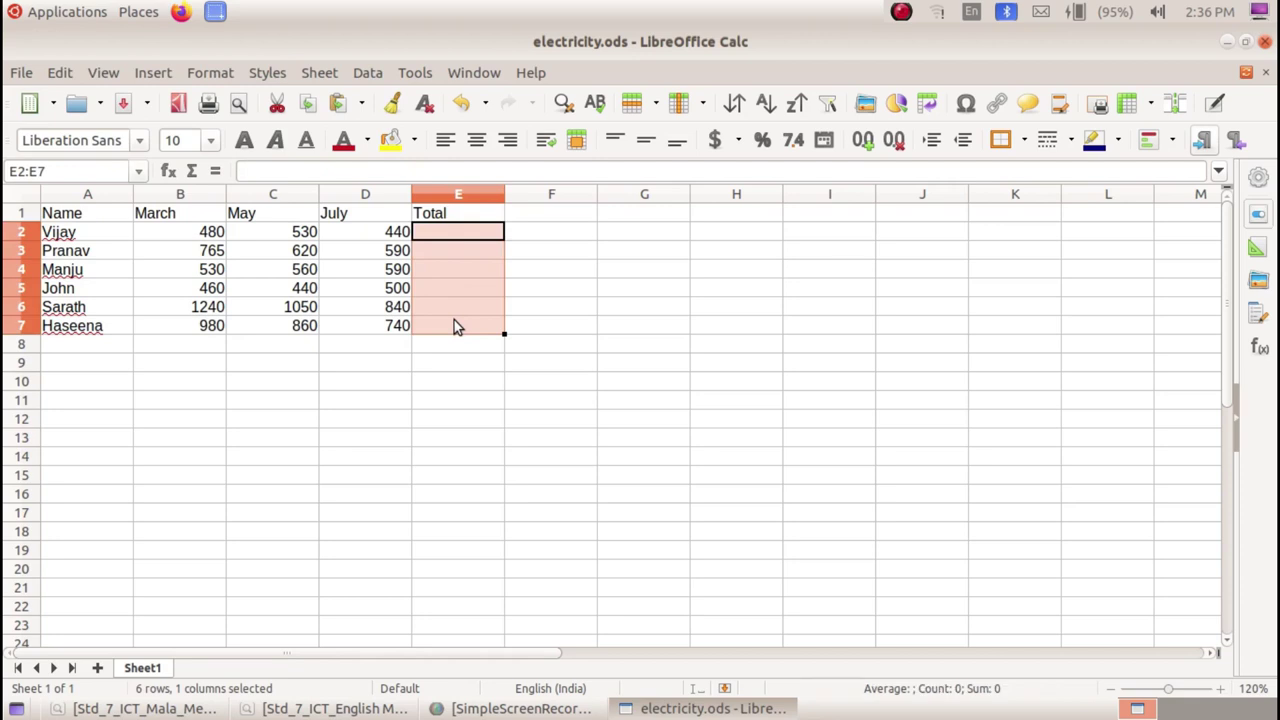
click(418, 360)
click(462, 232)
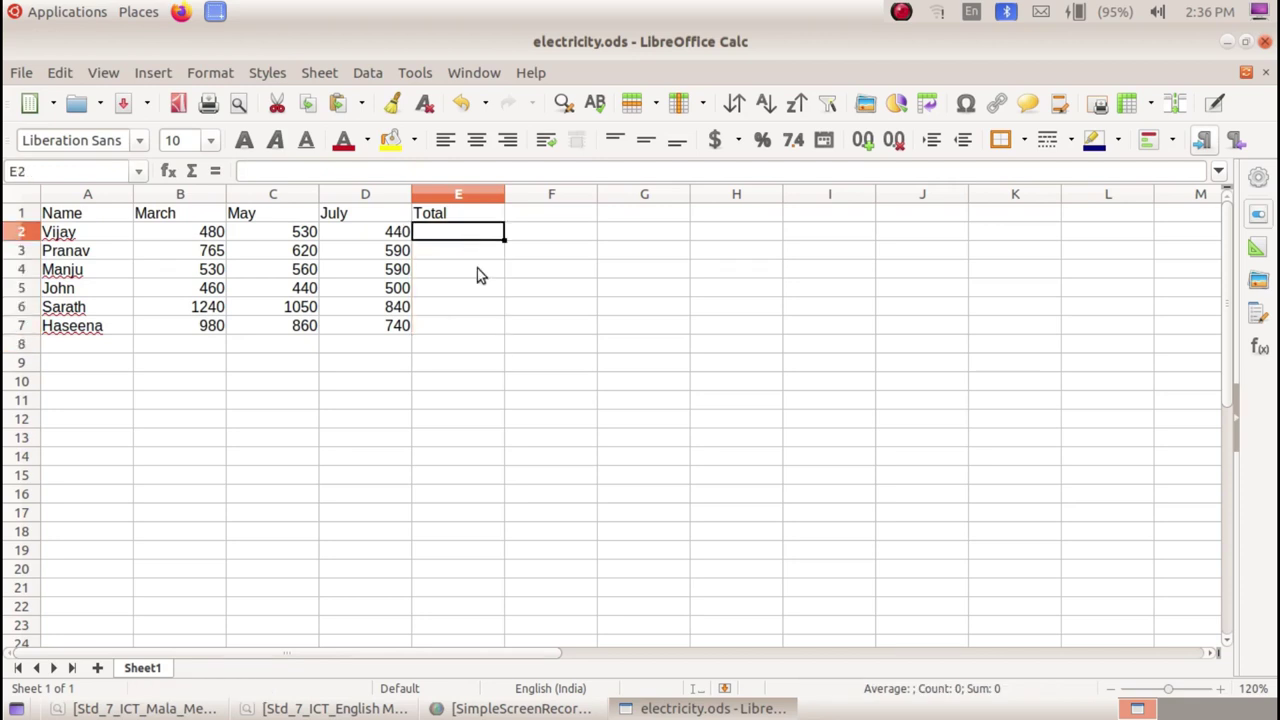
click(140, 708)
- Scroll the textbook to page 53, then minimise the PDF to return to Calc
scroll(790, 445, down, 3)
scroll(790, 445, down, 2)
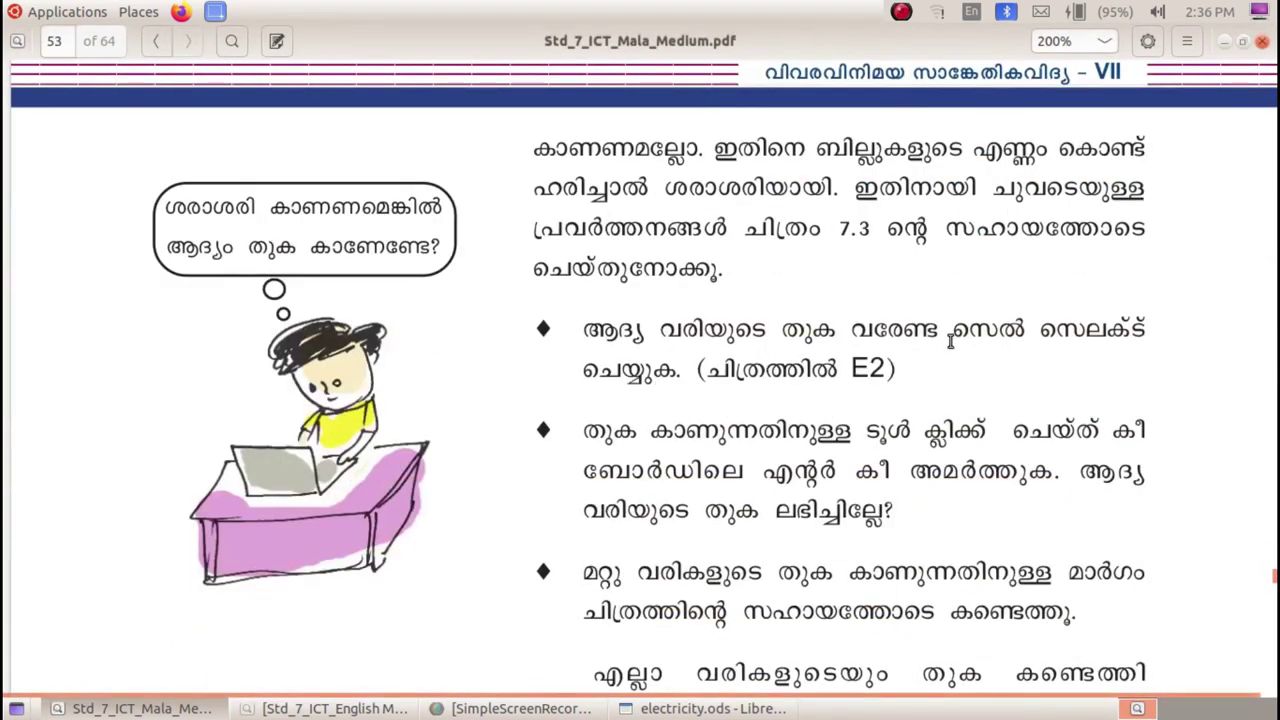
scroll(899, 395, down, 1)
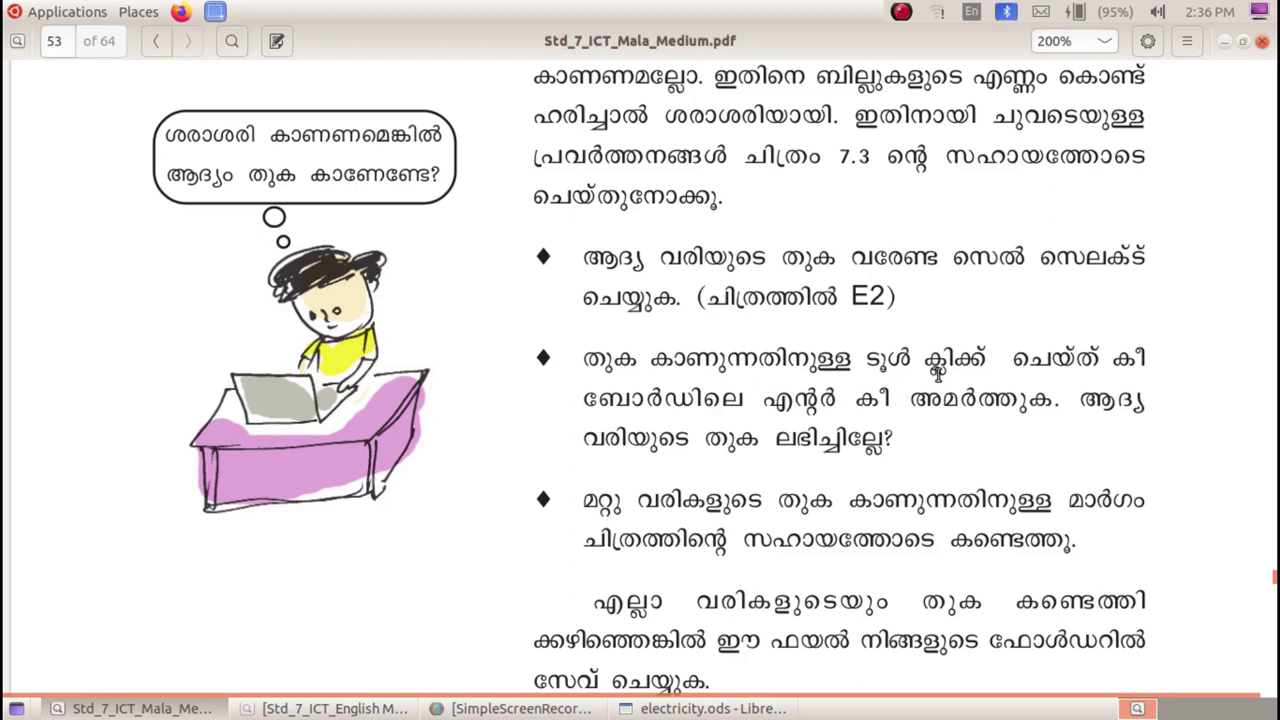
click(1223, 44)
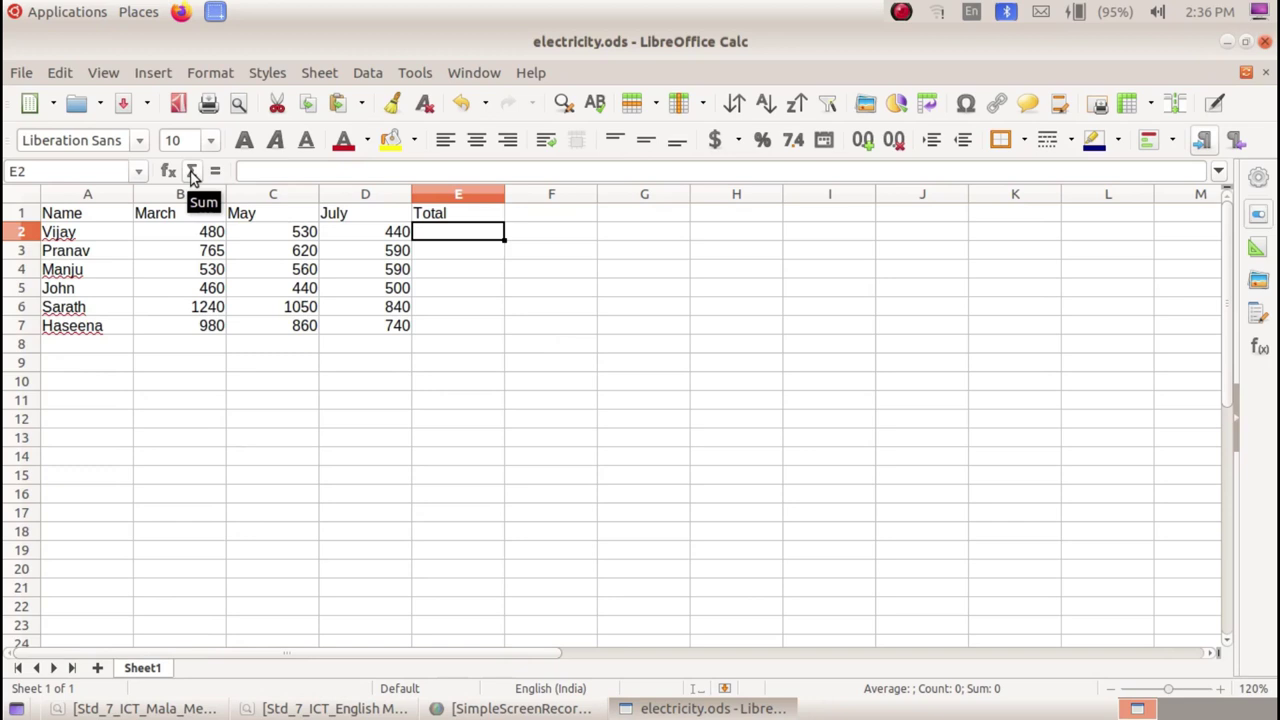
- Insert =SUM(B2:D2) in E2 with AutoSum and fill it down to E7
click(193, 172)
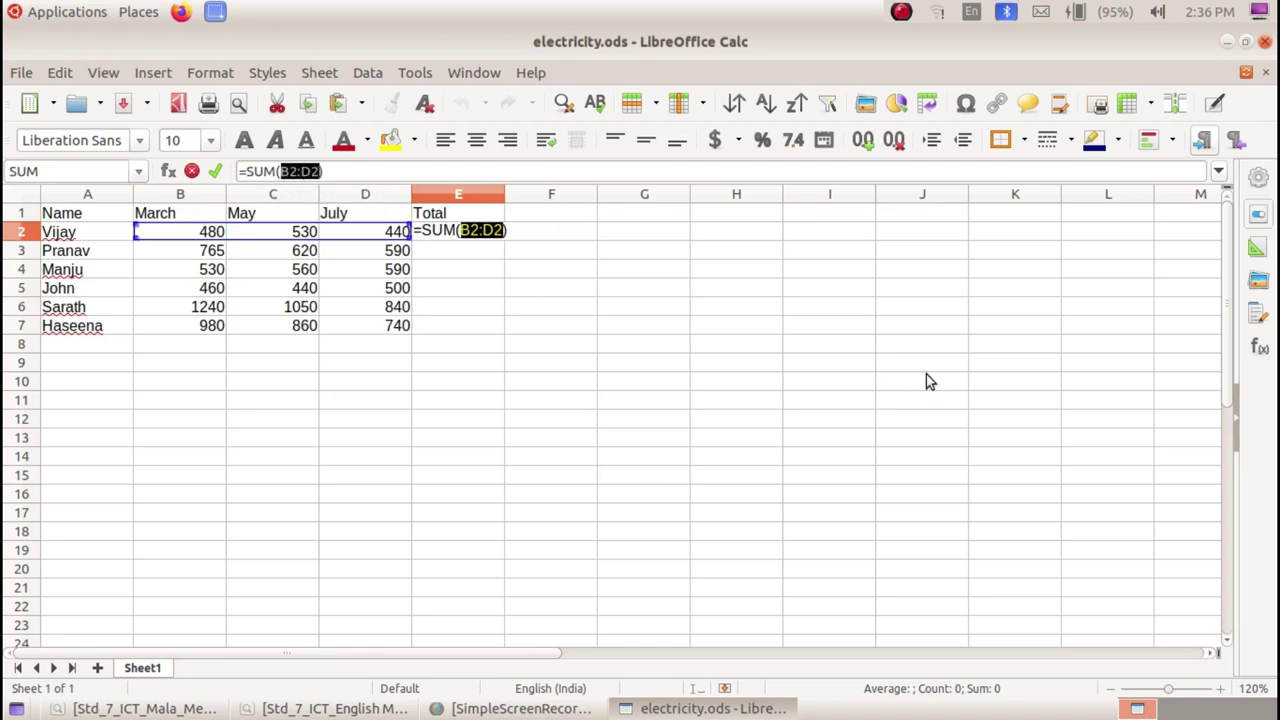
key(Return)
click(451, 234)
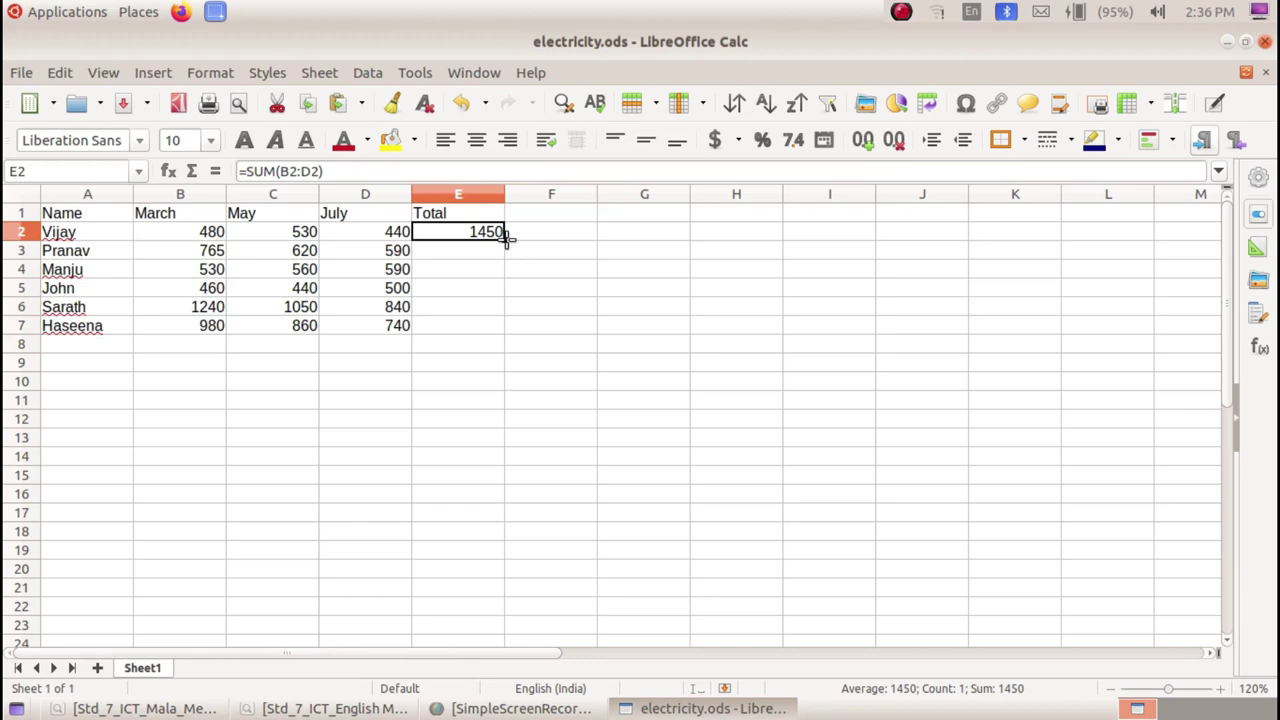
drag(504, 238, 505, 334)
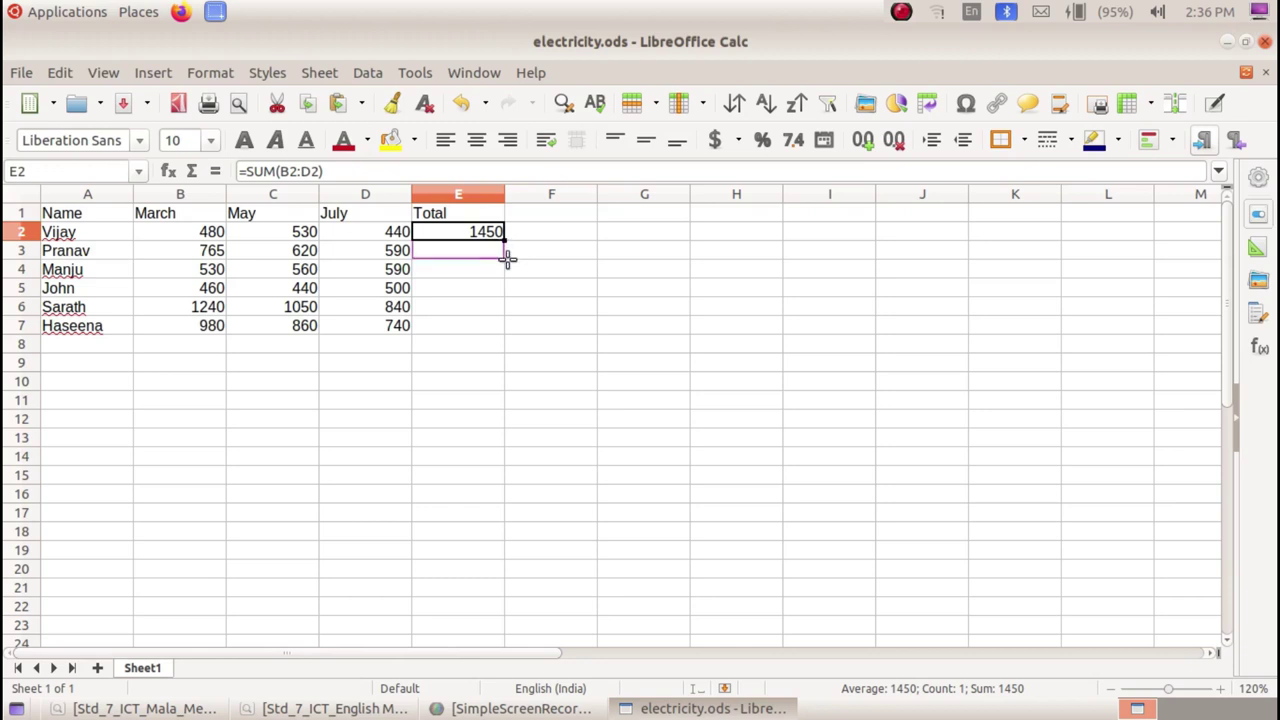
click(499, 349)
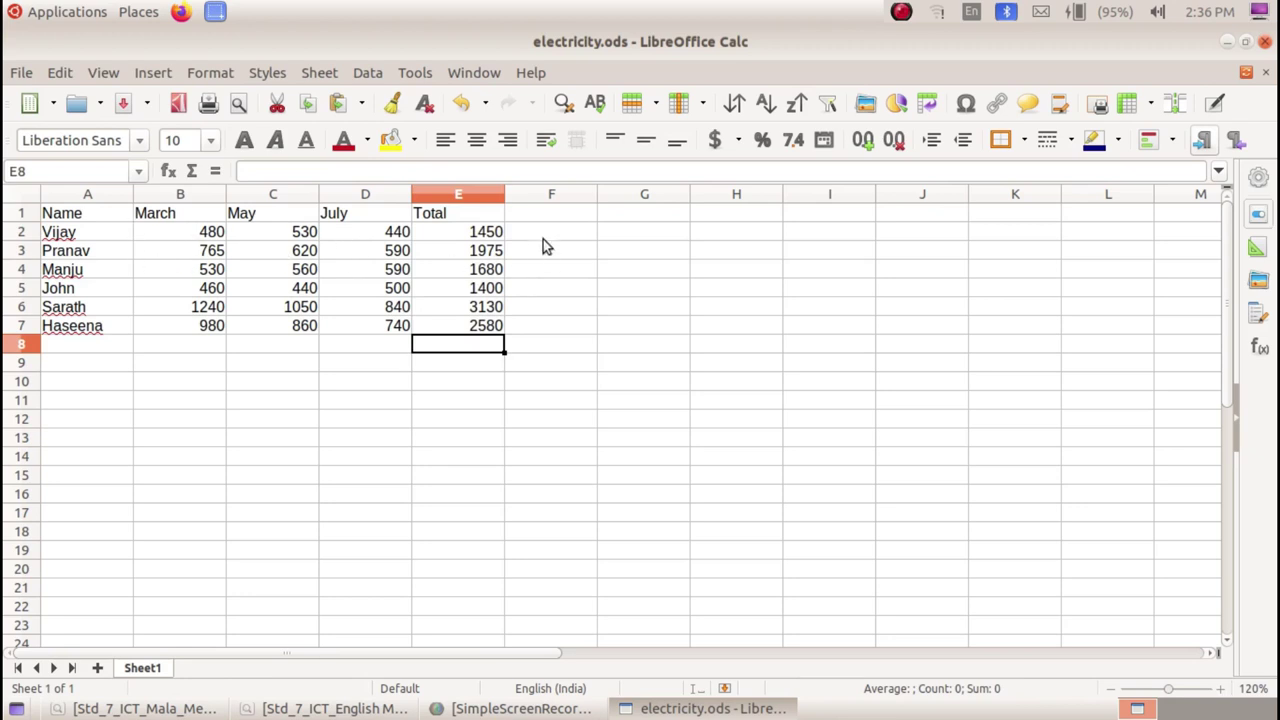
click(498, 240)
click(496, 272)
click(498, 308)
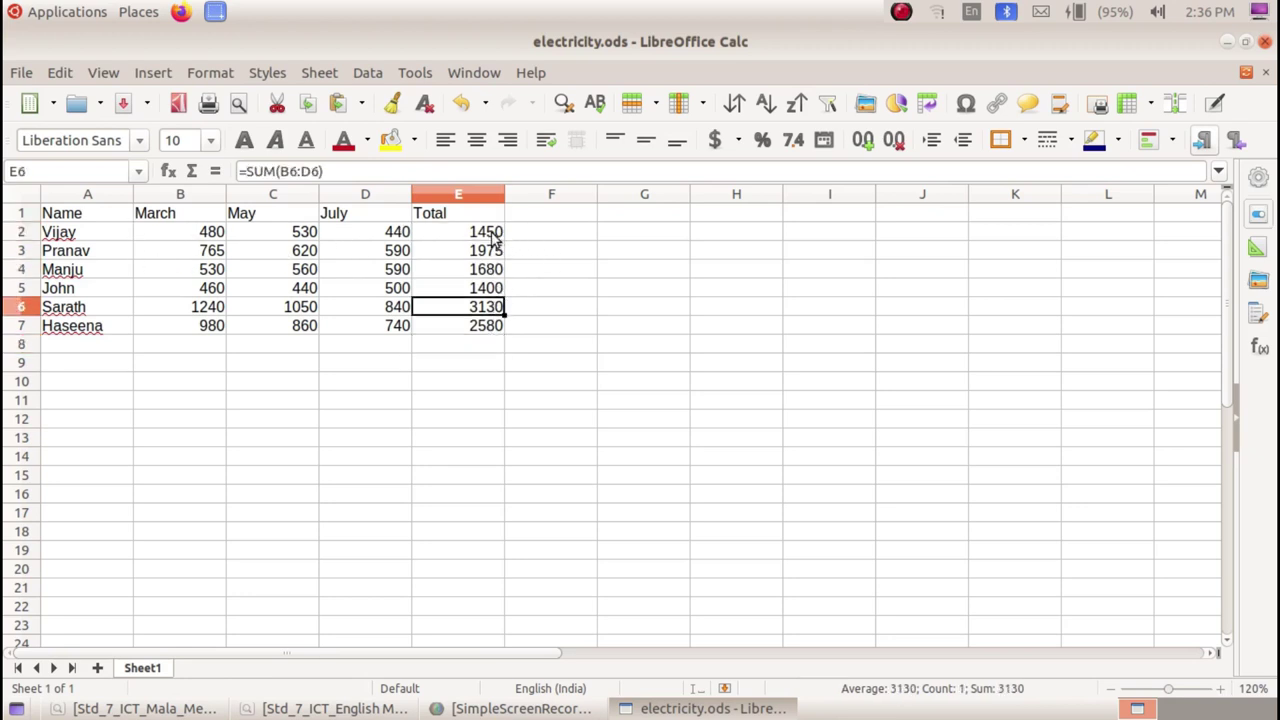
click(477, 332)
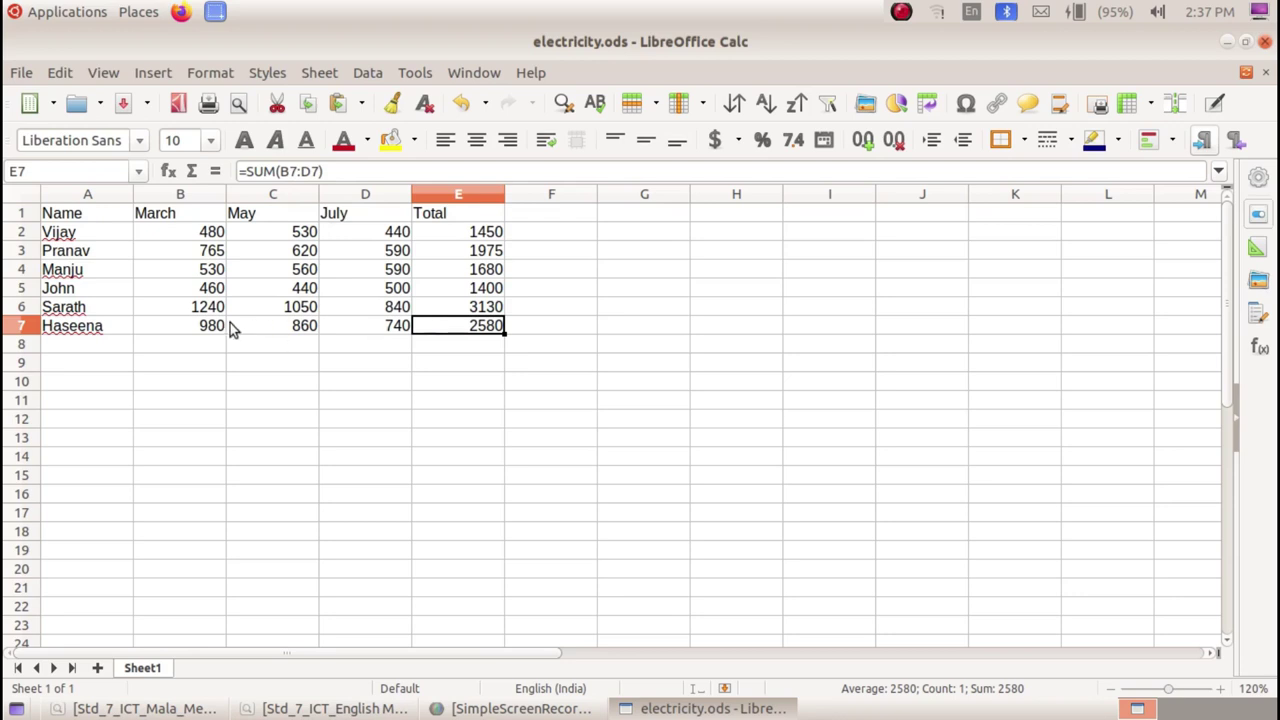
click(480, 346)
click(460, 328)
key(alt+Tab)
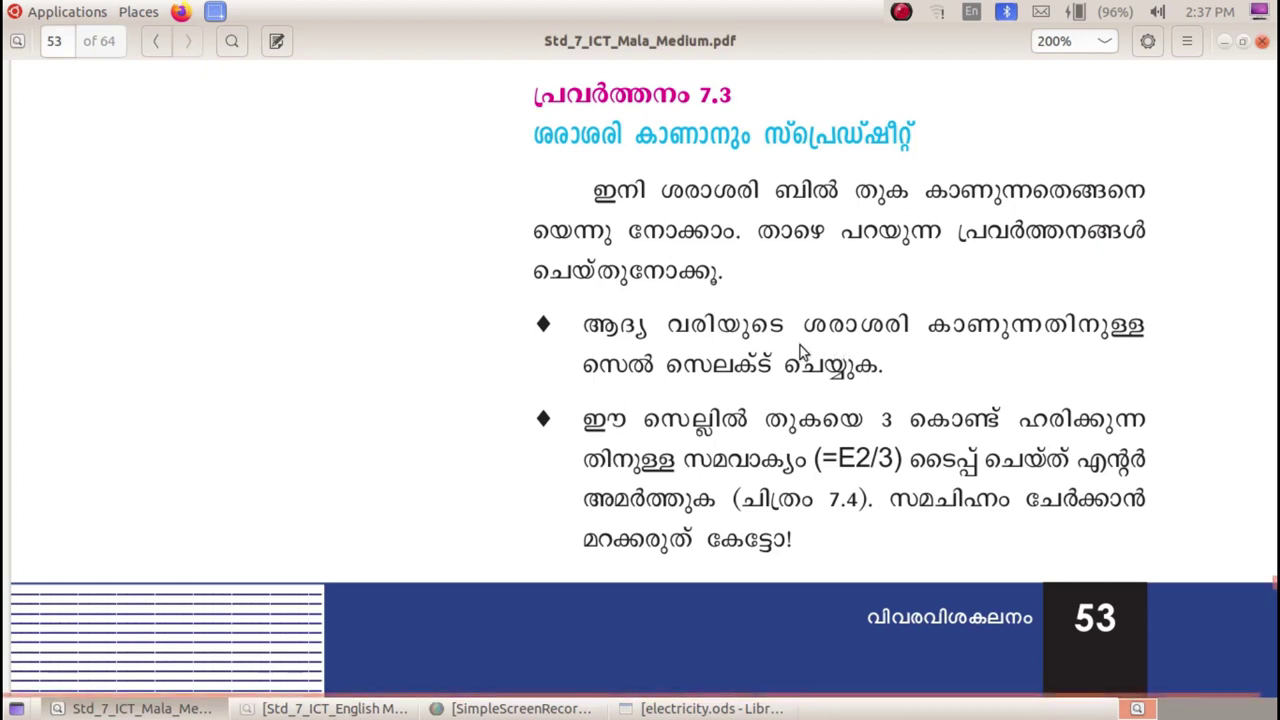
scroll(798, 349, down, 5)
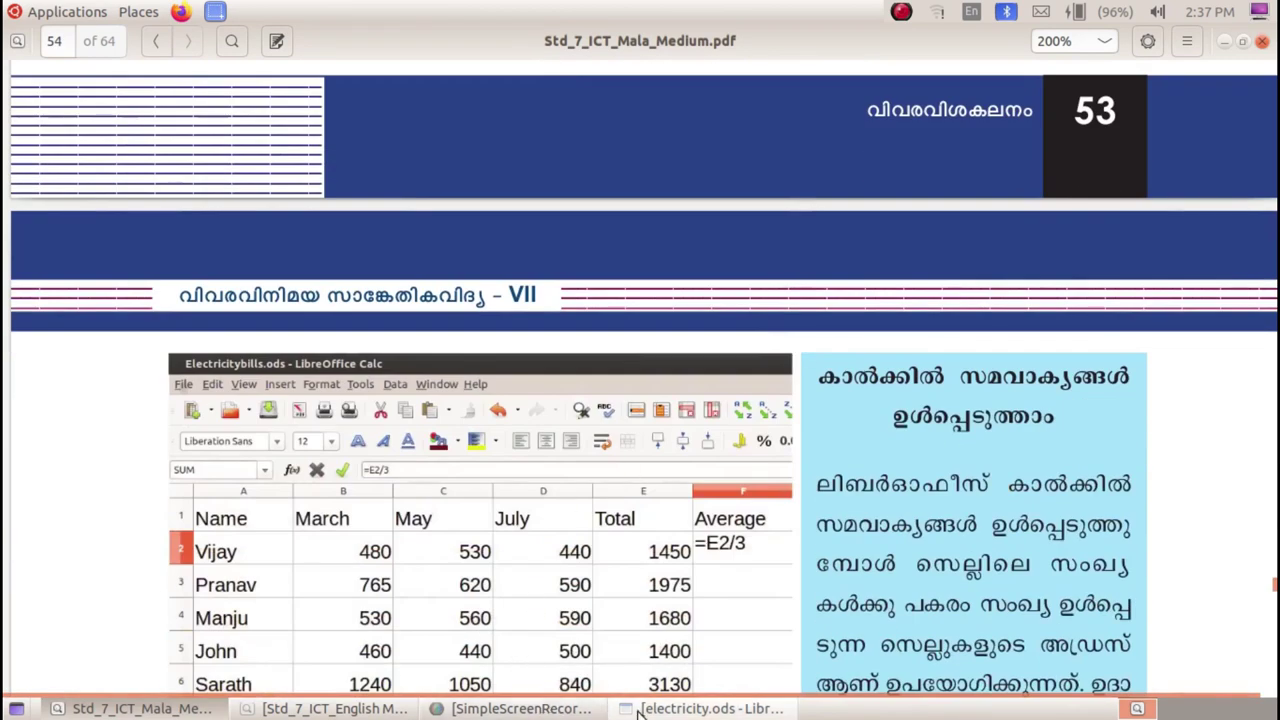
click(675, 708)
- Enter the heading 'Average' in F1
click(560, 213)
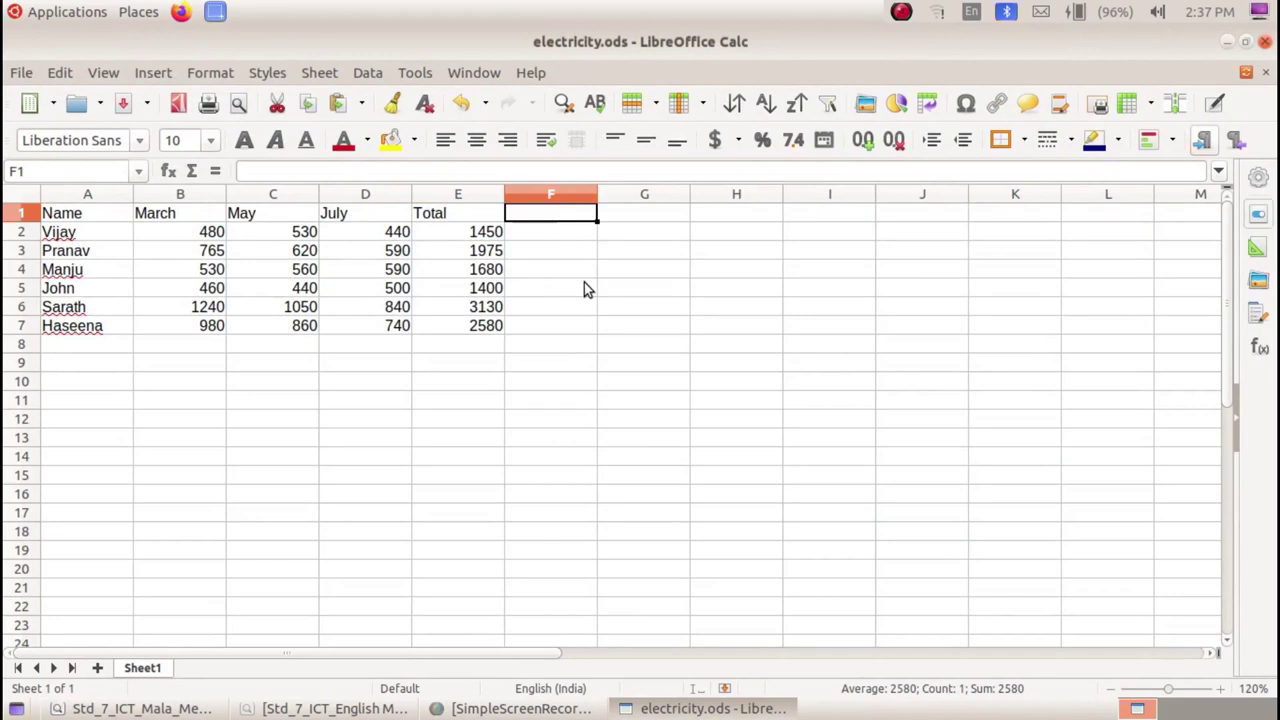
text(Ave)
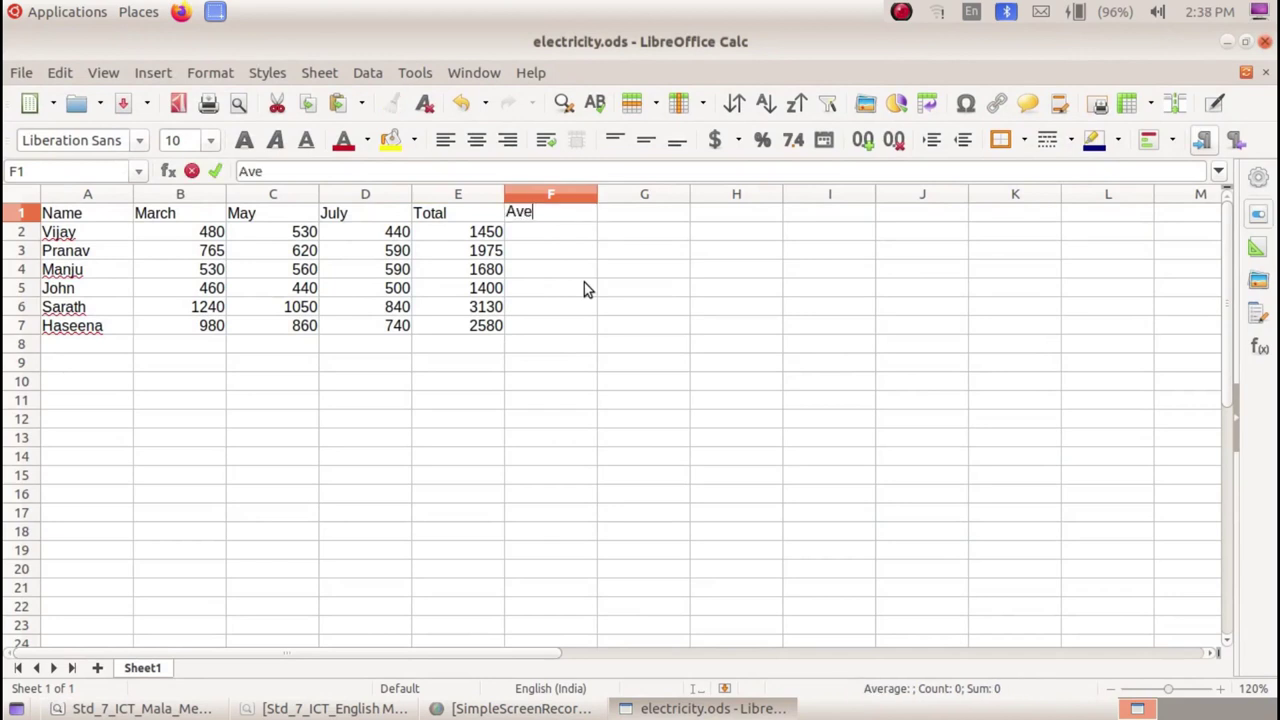
text(rage)
key(Return)
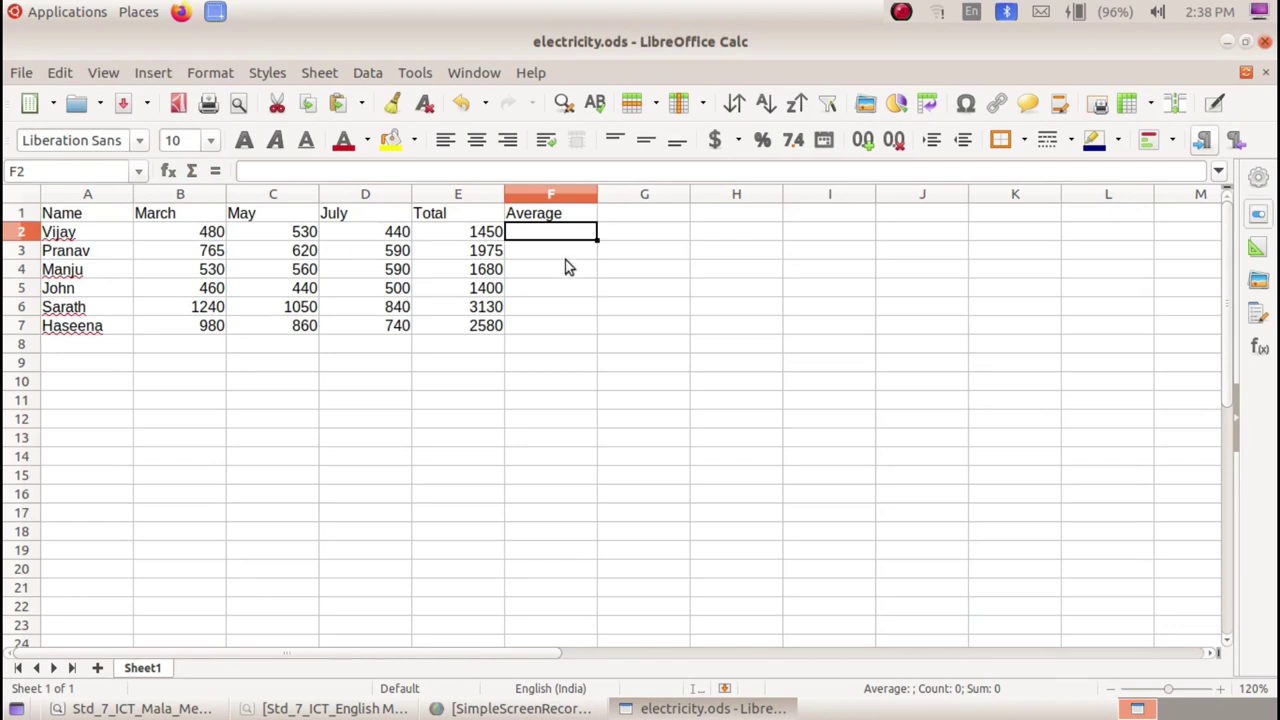
- Check the textbook PDF, then return to Calc and start a formula in F2
click(200, 708)
scroll(800, 446, up, 2)
scroll(800, 446, up, 3)
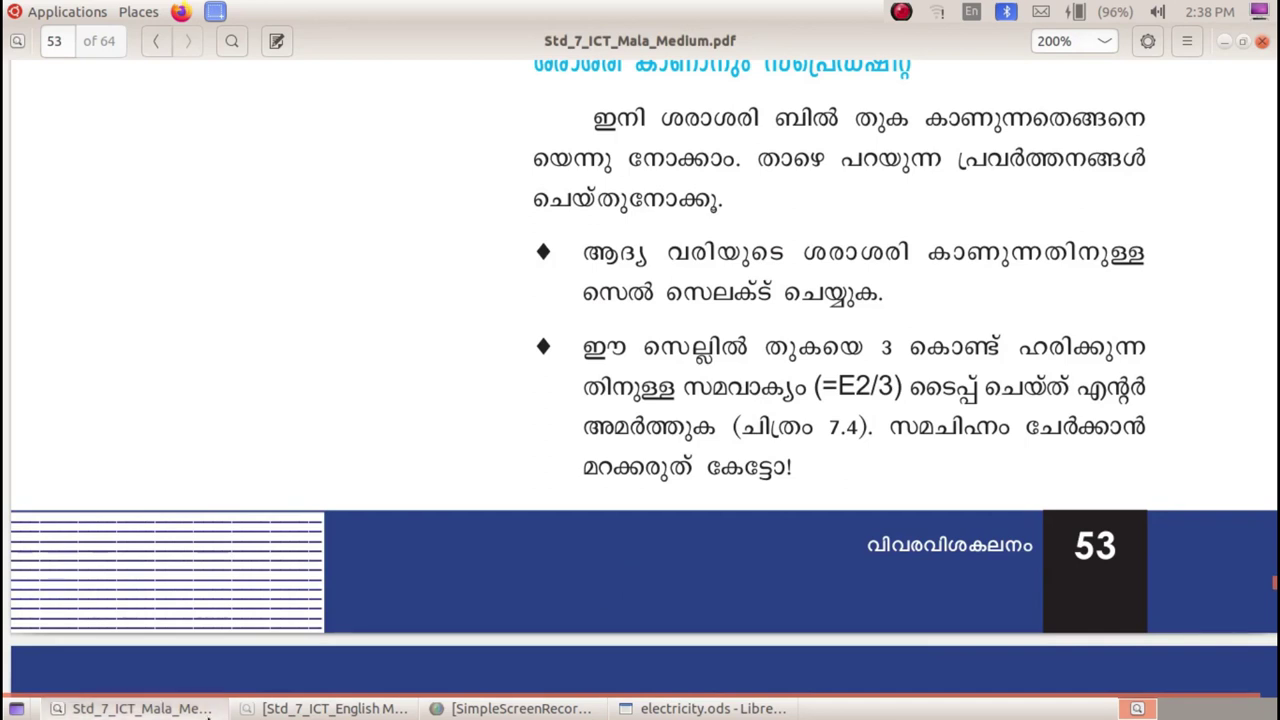
click(677, 712)
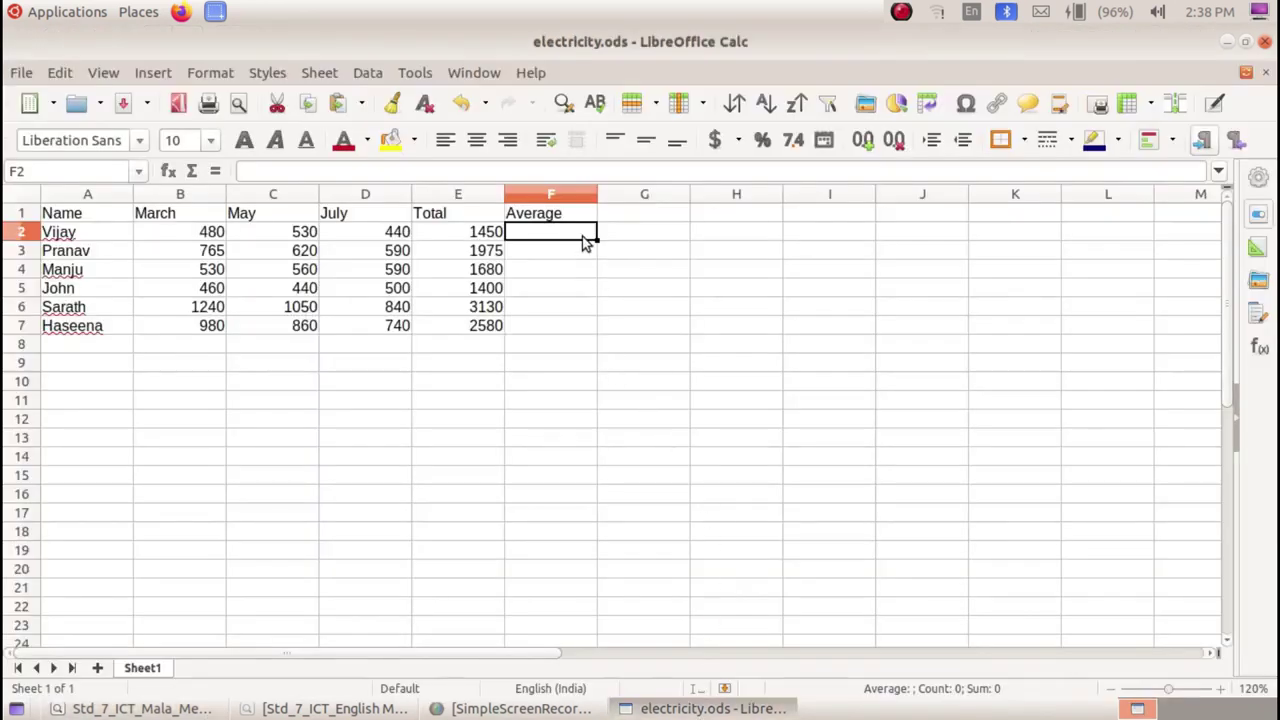
text(=)
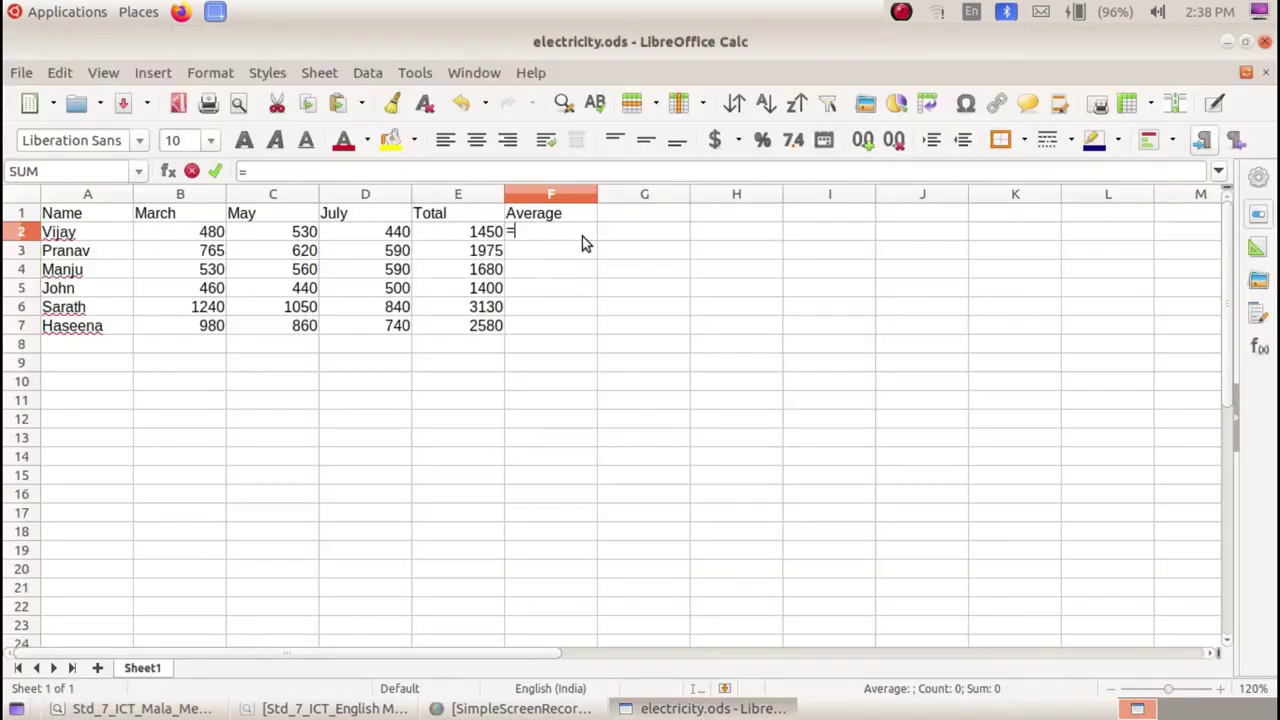
- Enter =E2/3 in F2 so the first row's average shows 483.3333333
click(487, 236)
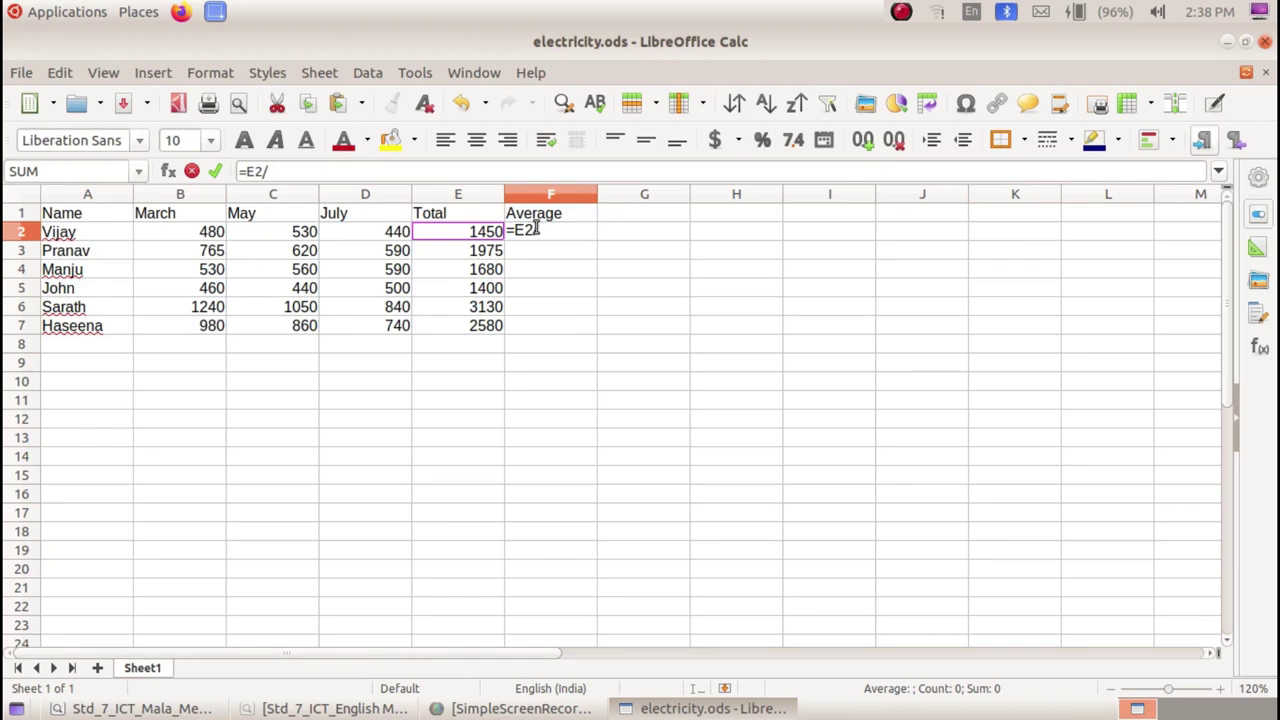
text(3)
key(Return)
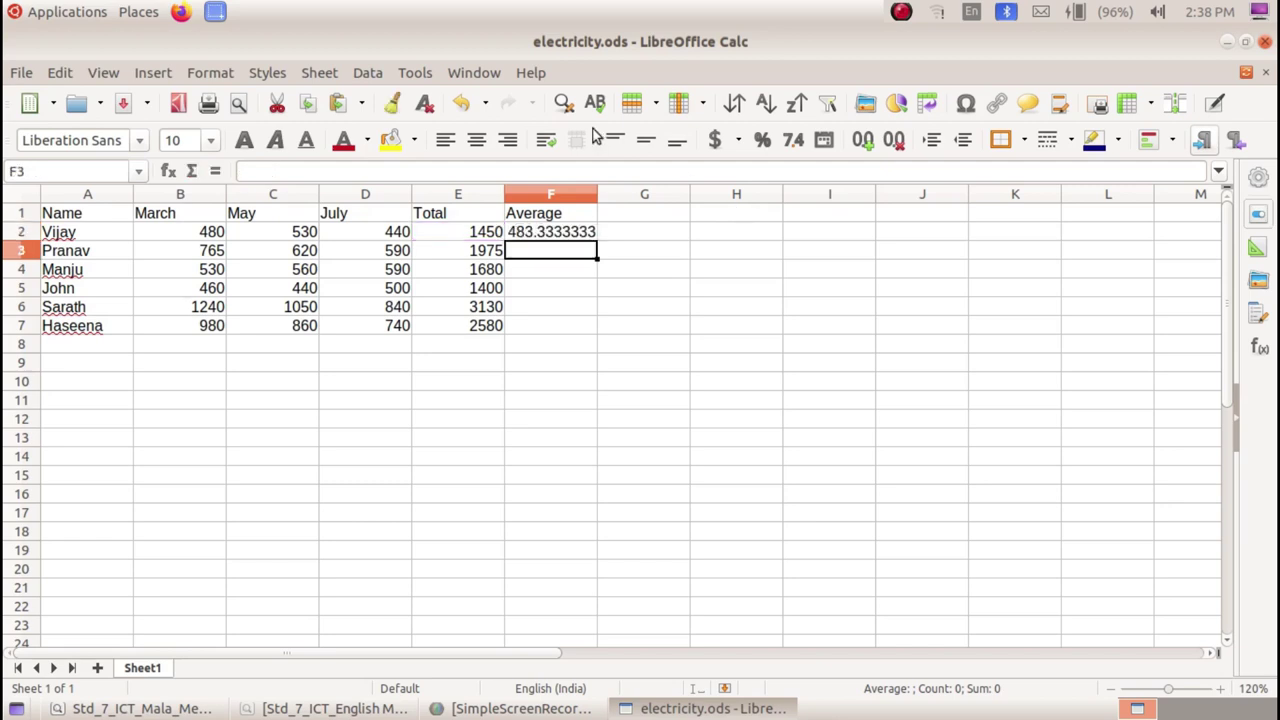
click(562, 236)
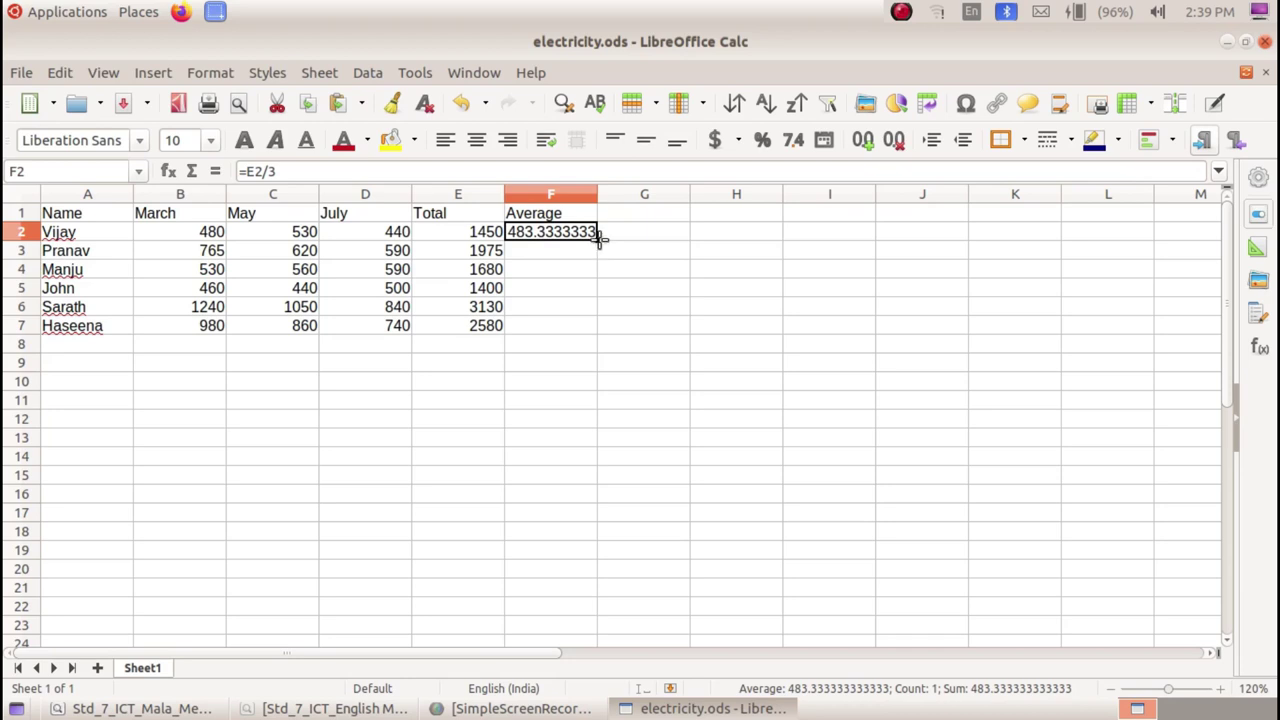
- Copy the =E2/3 average formula down through F7, then undo the last action
drag(597, 239, 597, 333)
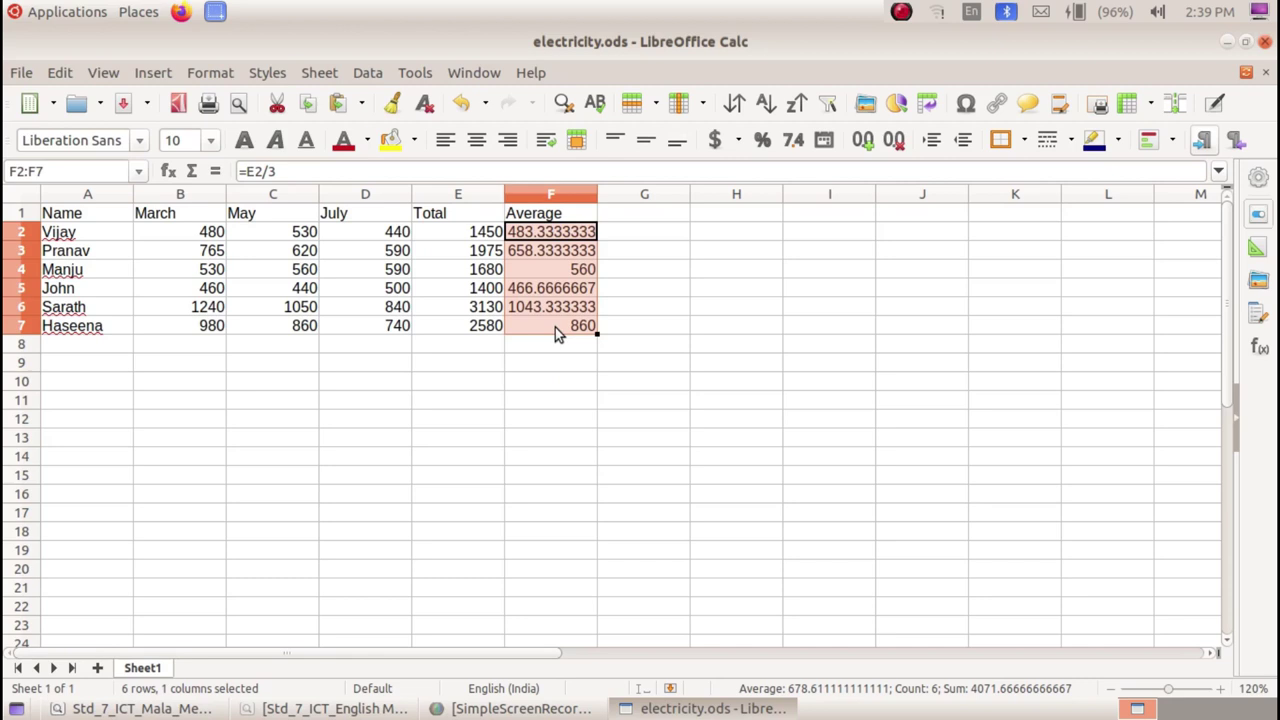
key(ctrl+z)
- Trim the F2:F7 averages to whole numbers: 483, 658, 560, 467, 1043 and 860
click(895, 145)
click(895, 145)
click(895, 145)
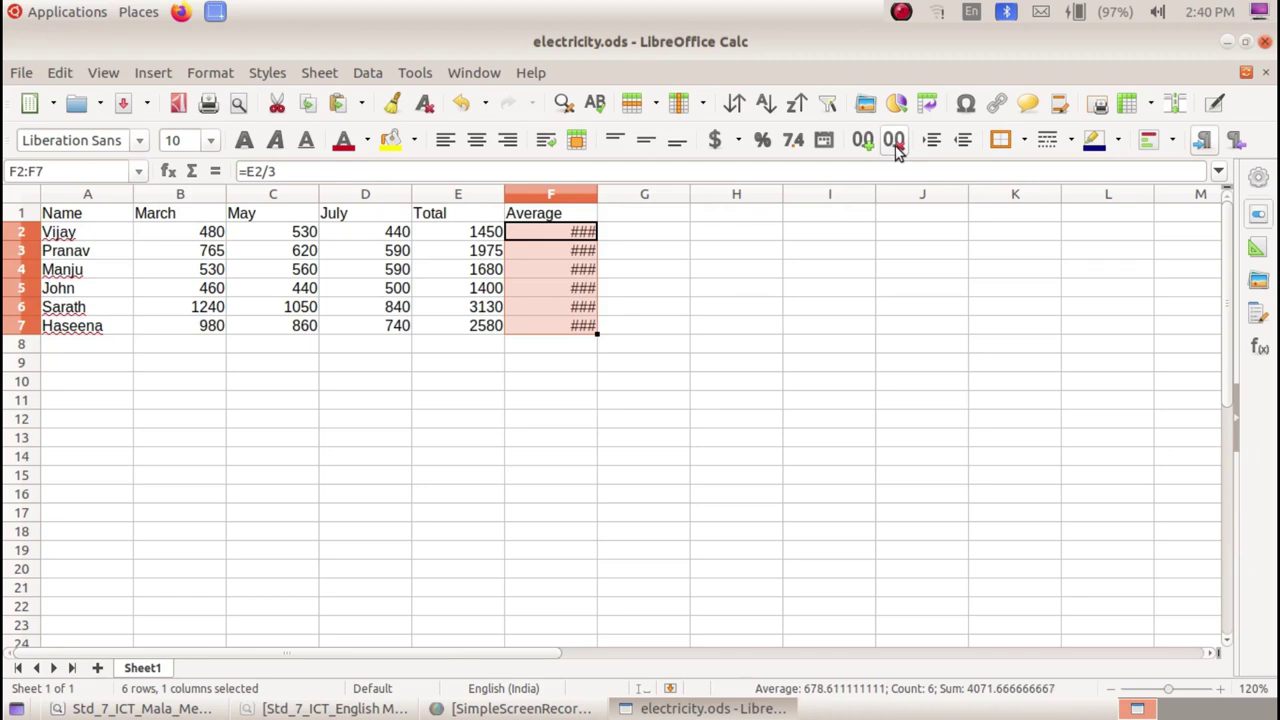
click(895, 145)
click(895, 145)
click(895, 145)
click(895, 145)
click(895, 145)
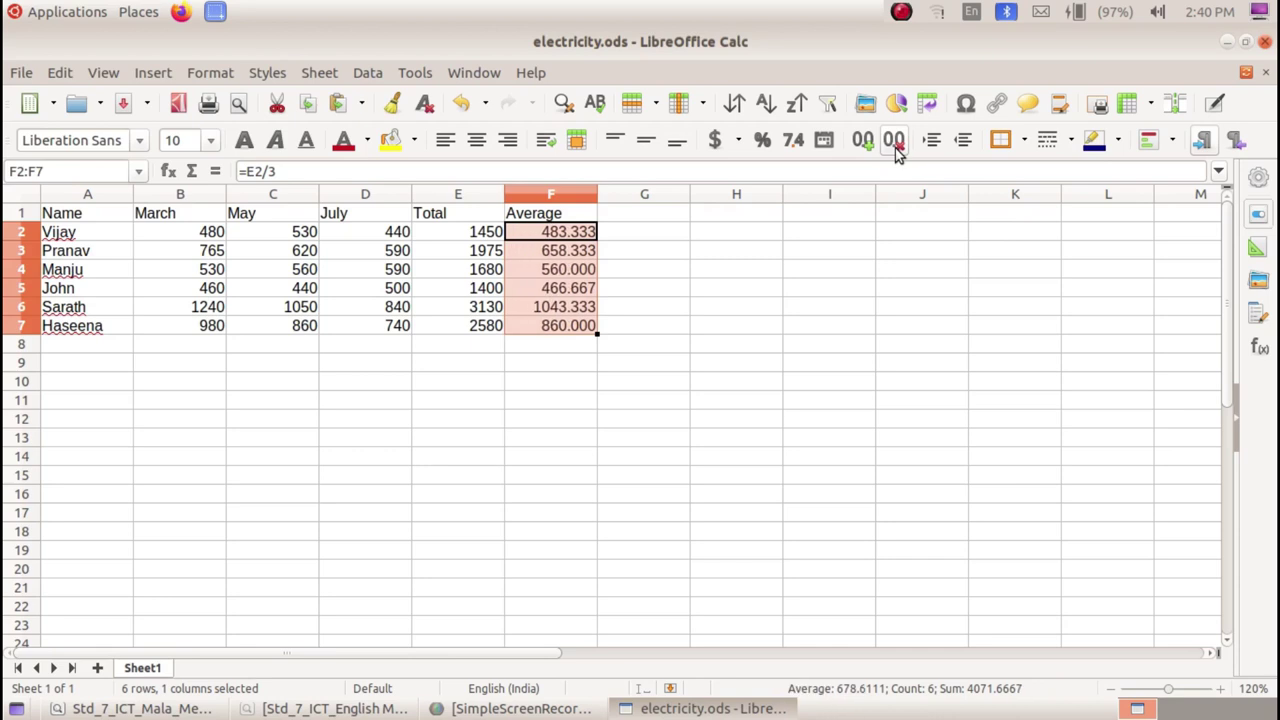
click(895, 145)
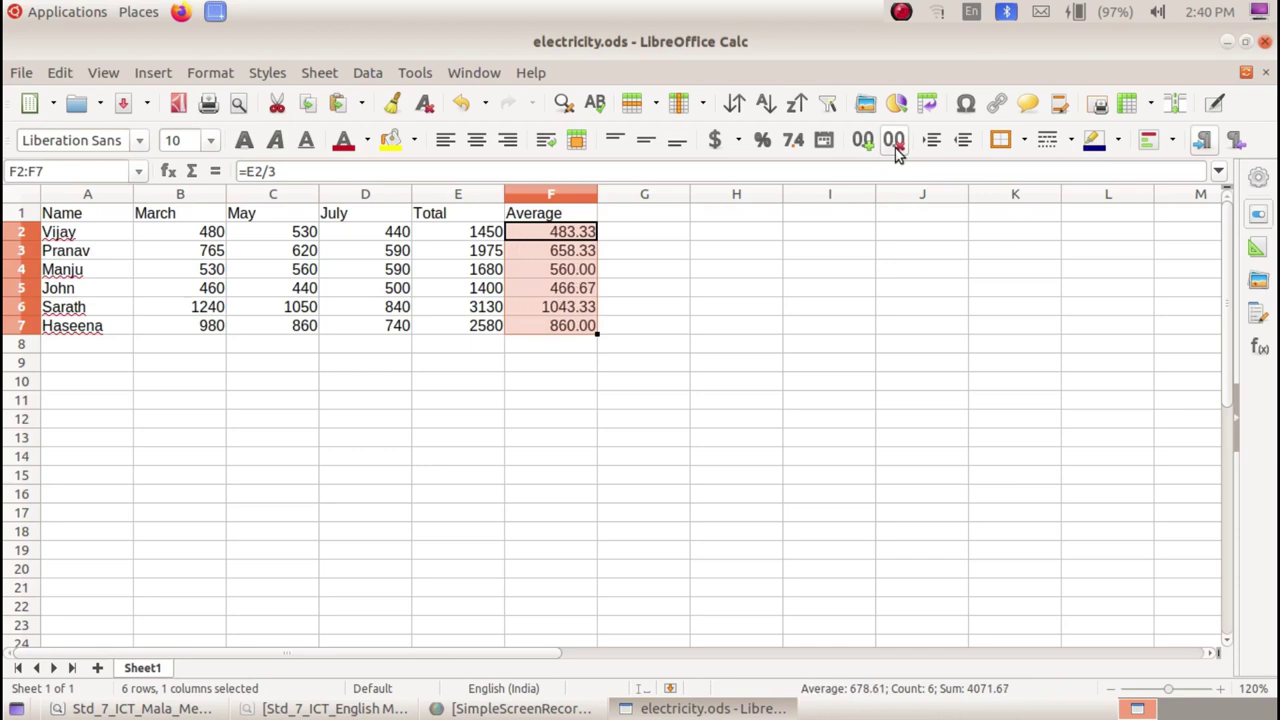
click(895, 145)
click(895, 145)
- Check the averaging formula in F2 and save the workbook
click(730, 382)
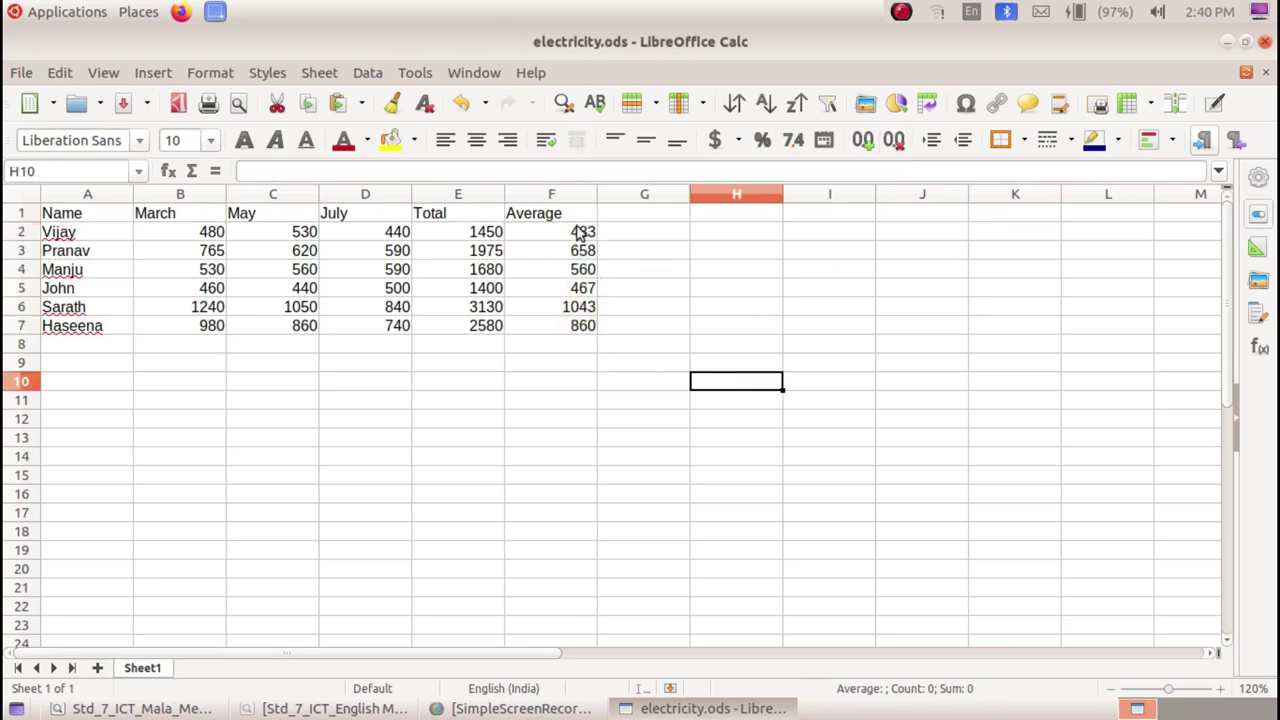
click(580, 237)
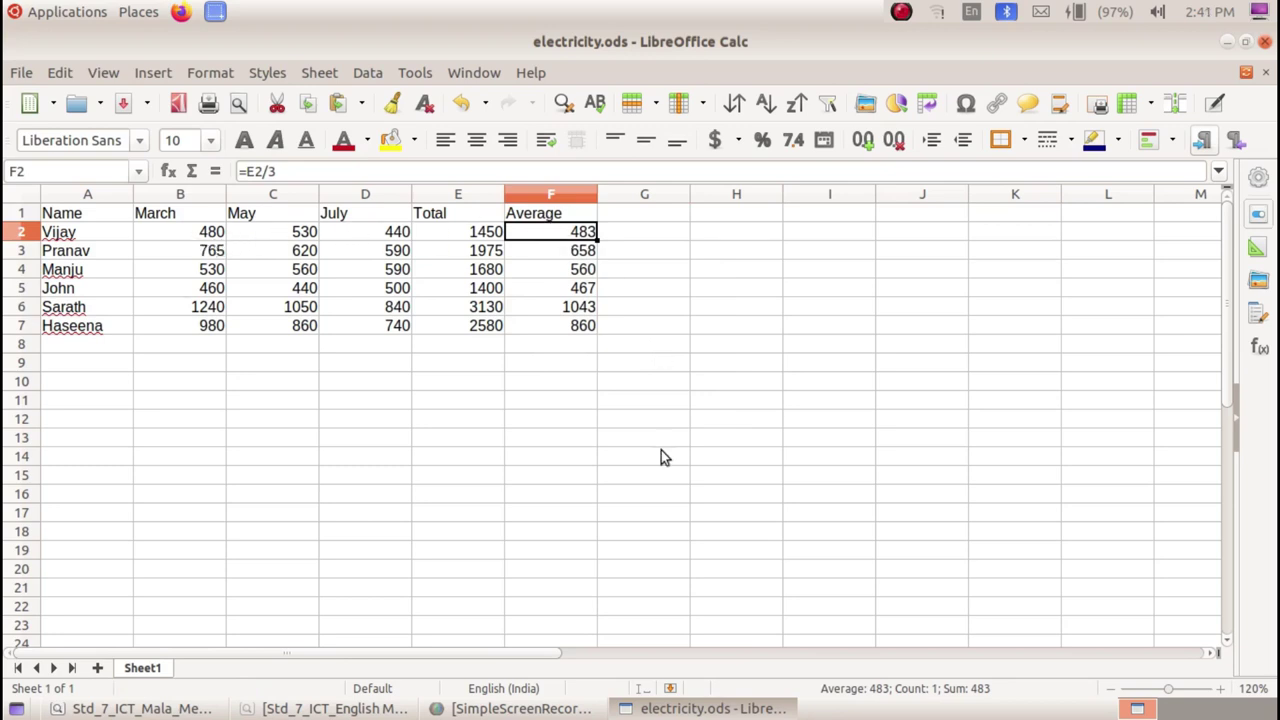
click(123, 105)
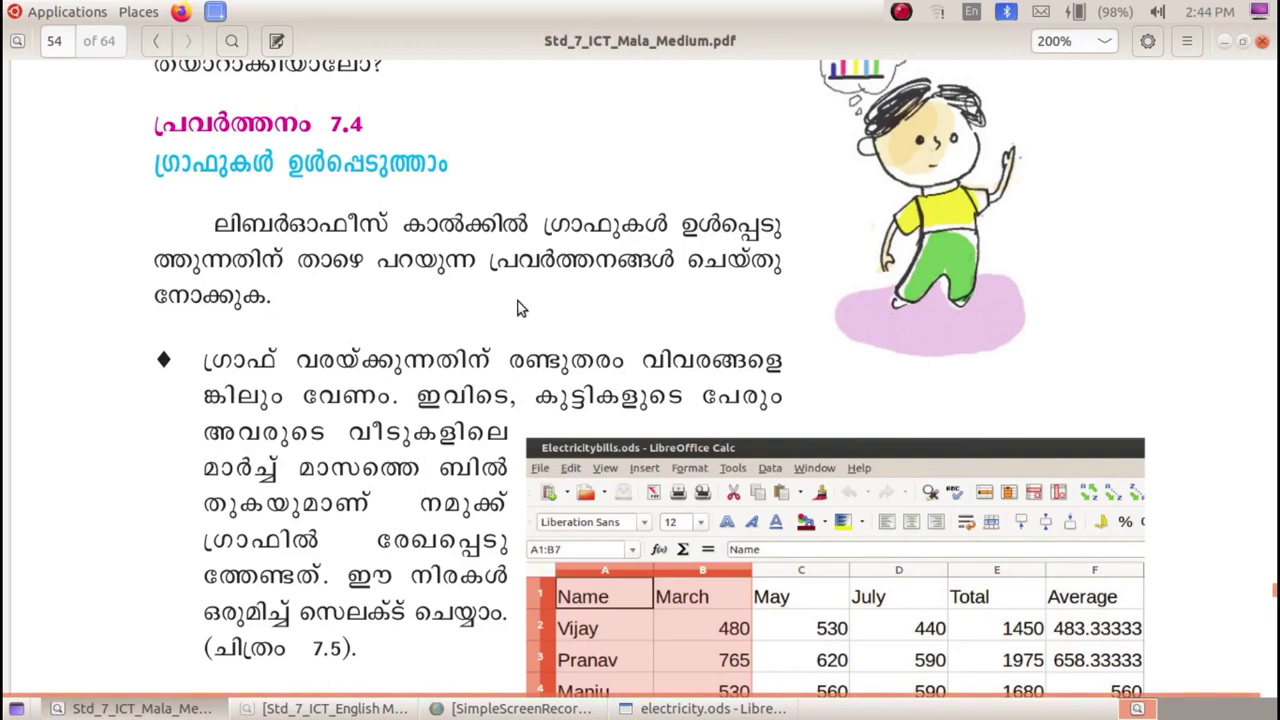
- Read the chart-insertion steps on textbook page 54, then minimise the PDF to reveal electricity.ods
scroll(519, 308, down, 3)
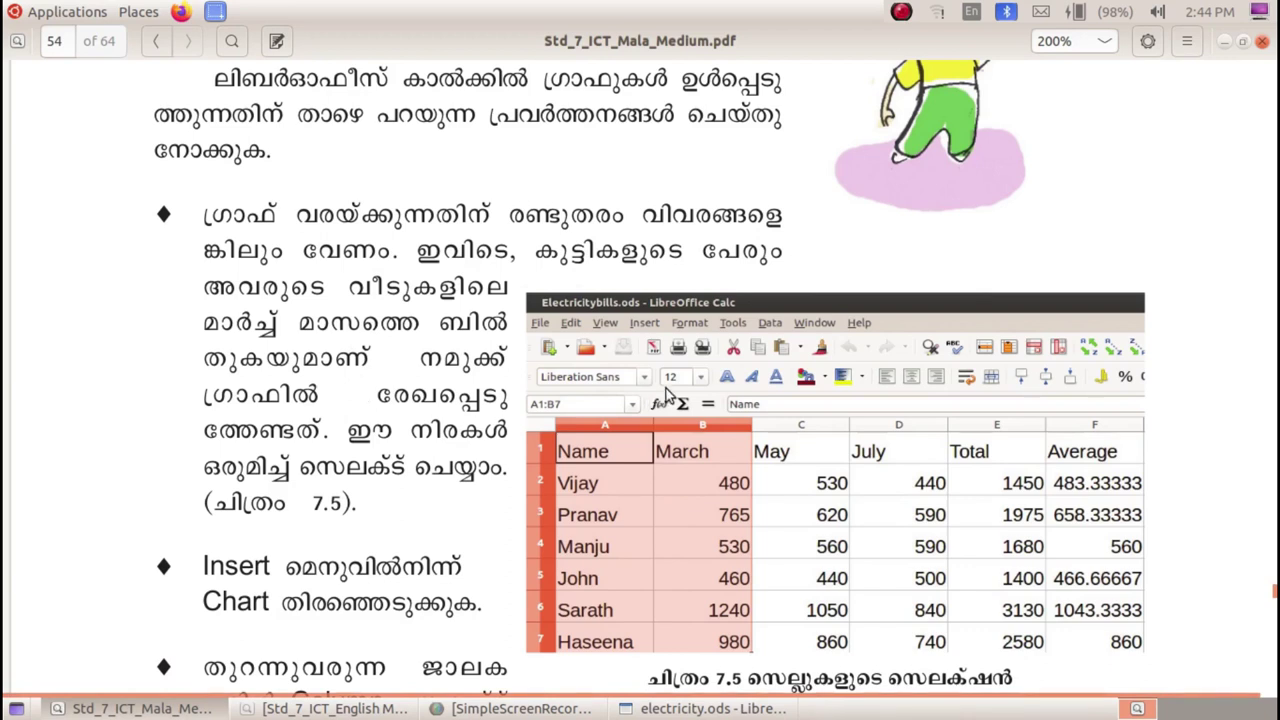
scroll(845, 305, down, 3)
scroll(845, 305, down, 1)
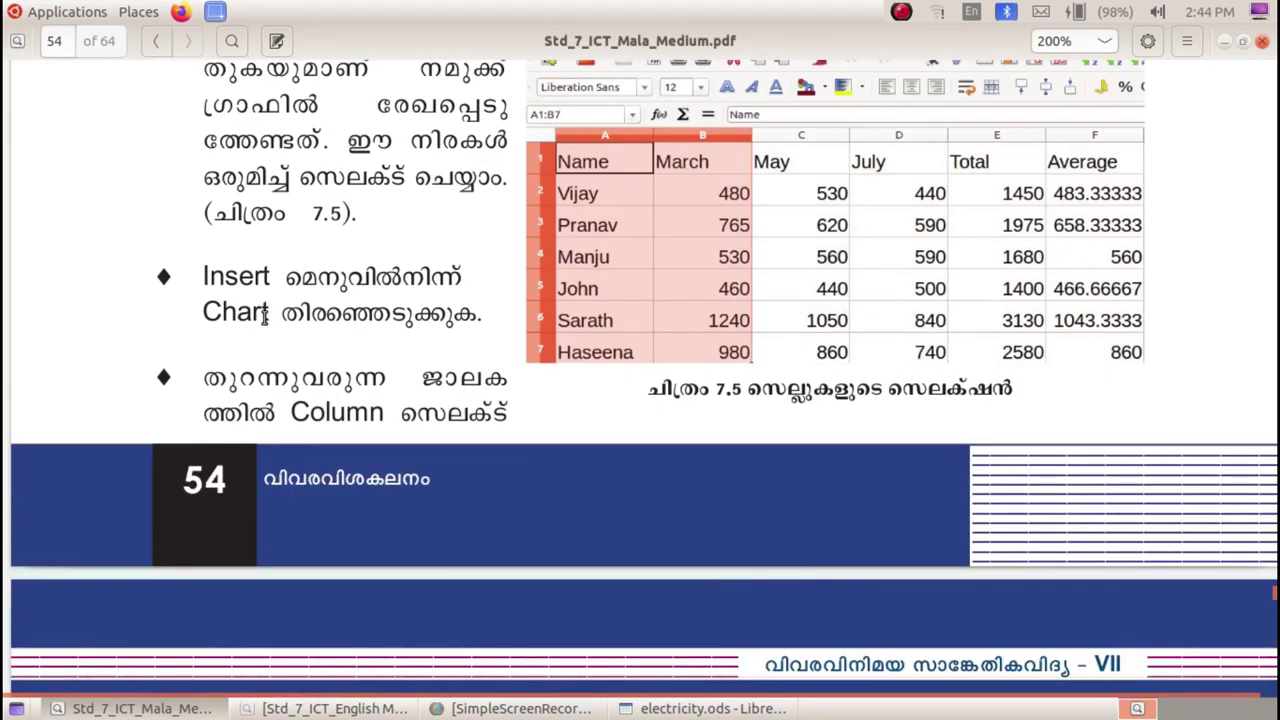
click(1224, 43)
click(789, 366)
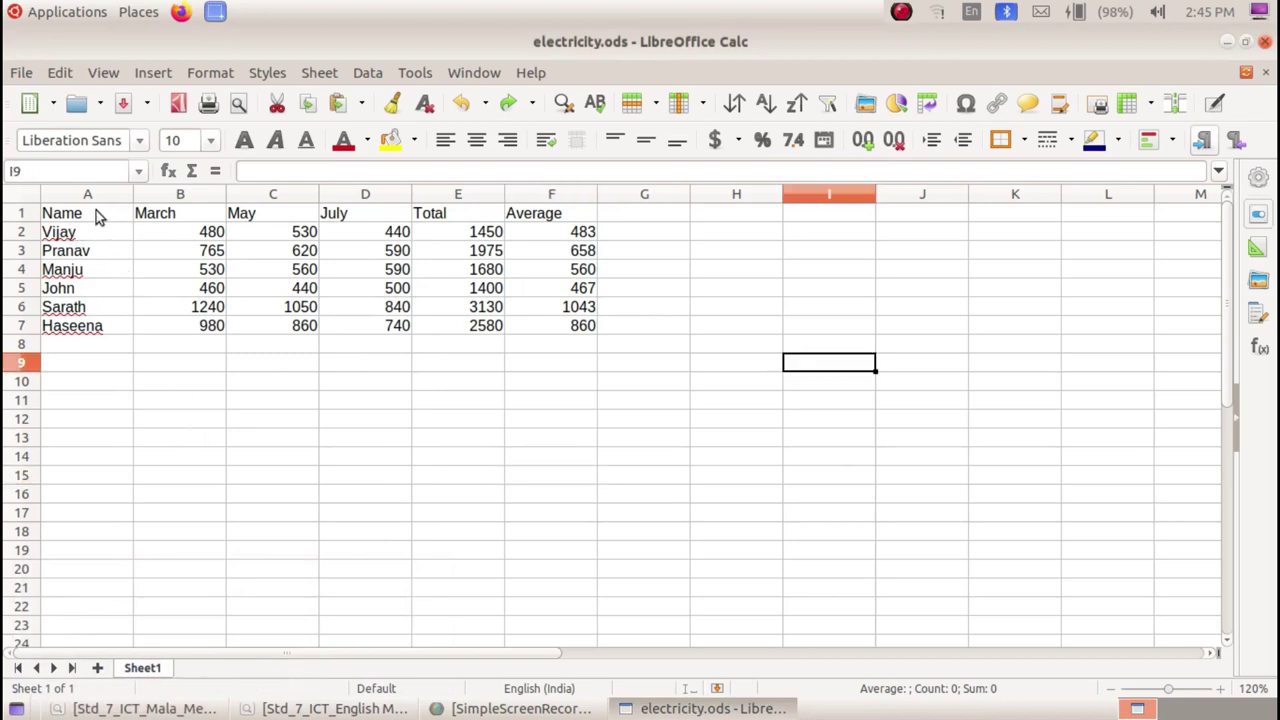
- Select A1:B7, the Name and March columns from row 1 to row 7
click(97, 218)
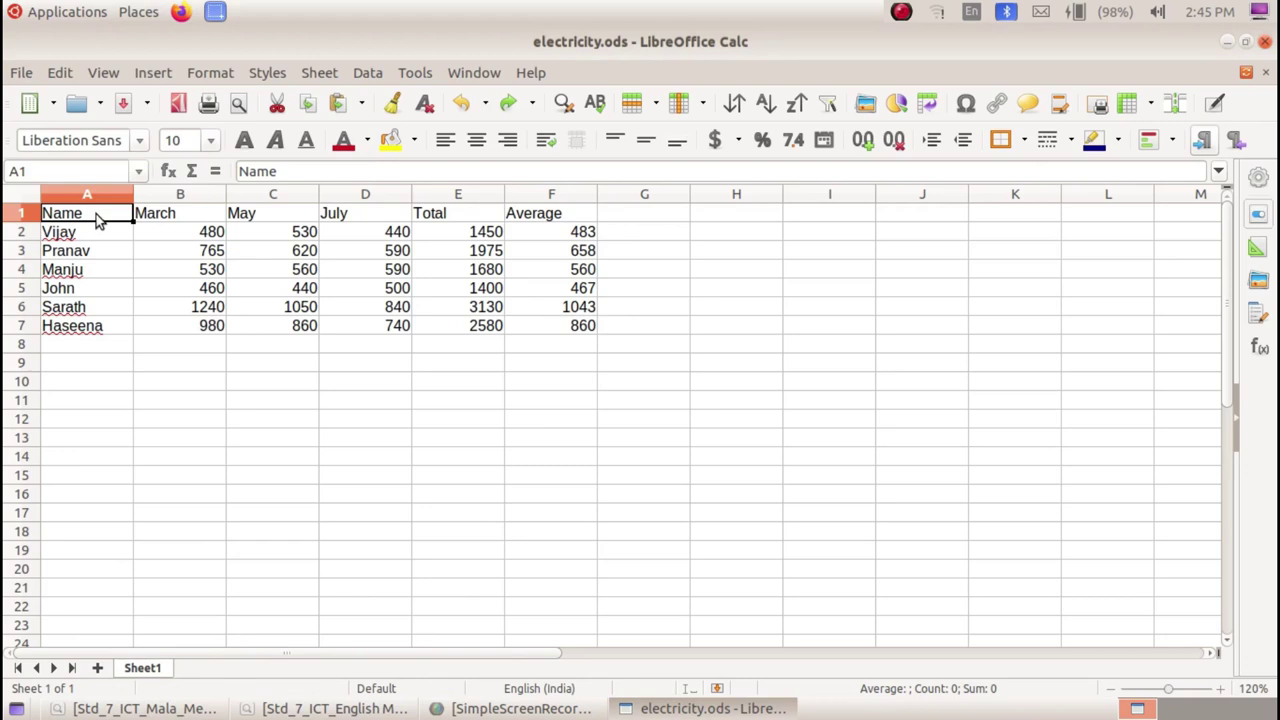
drag(96, 214, 205, 326)
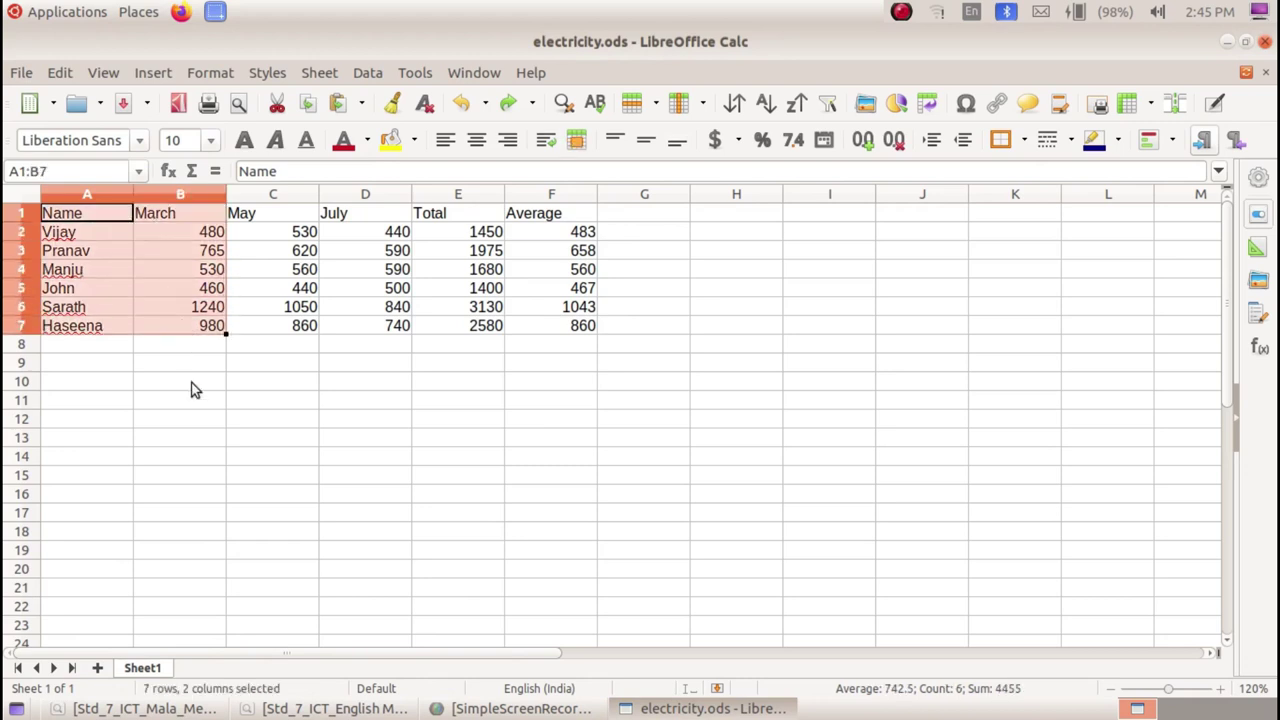
click(196, 400)
click(100, 216)
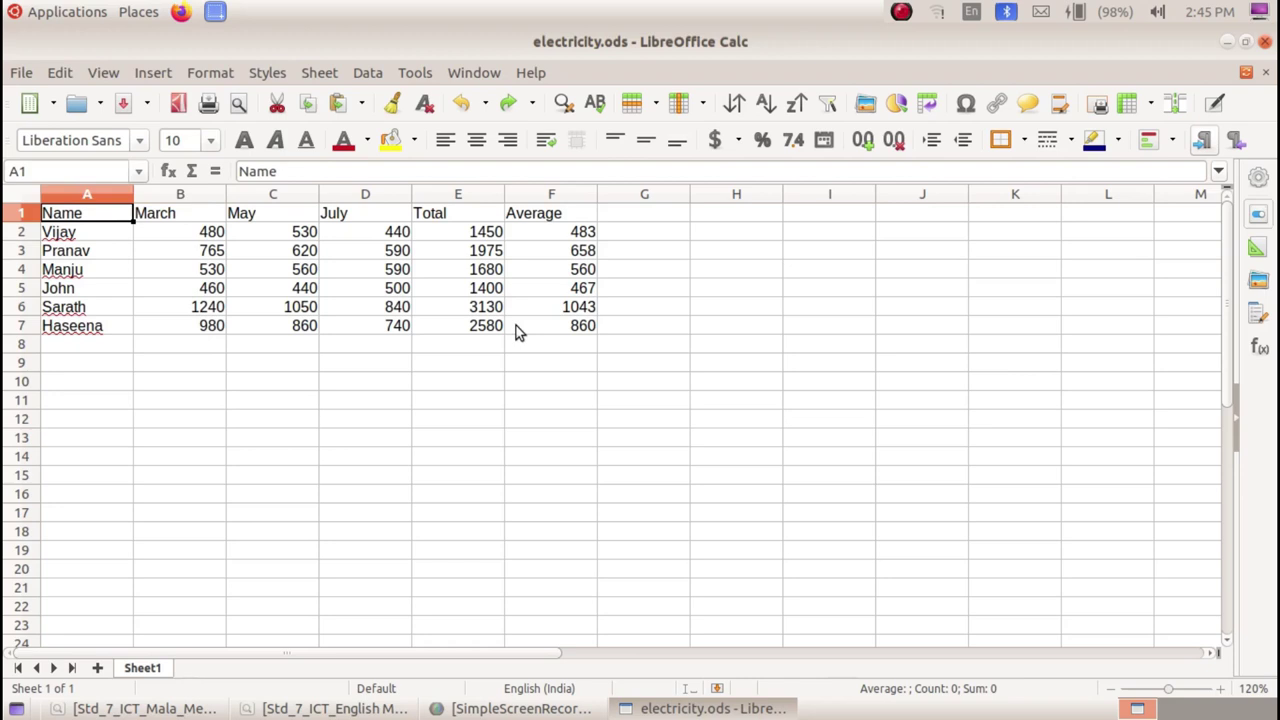
key(shift+Right)
key(shift+Down)
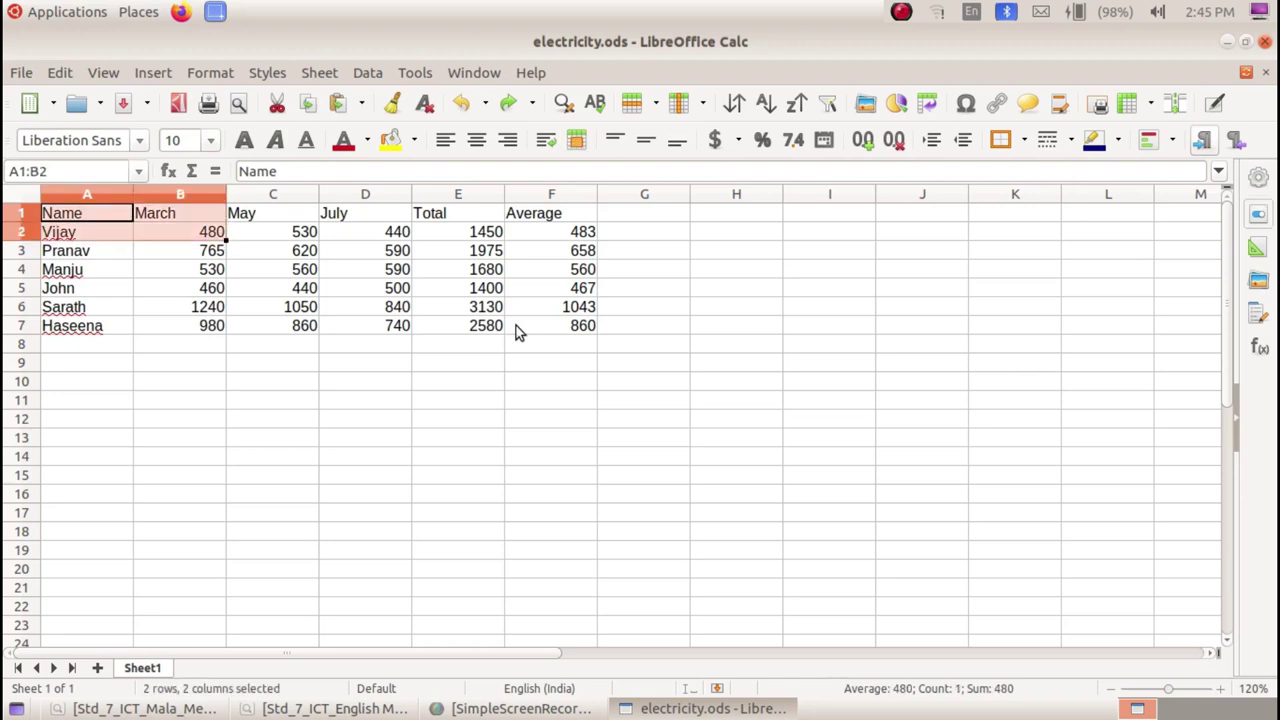
key(shift+Down)
key(shift+Down)
key(shift+Down)
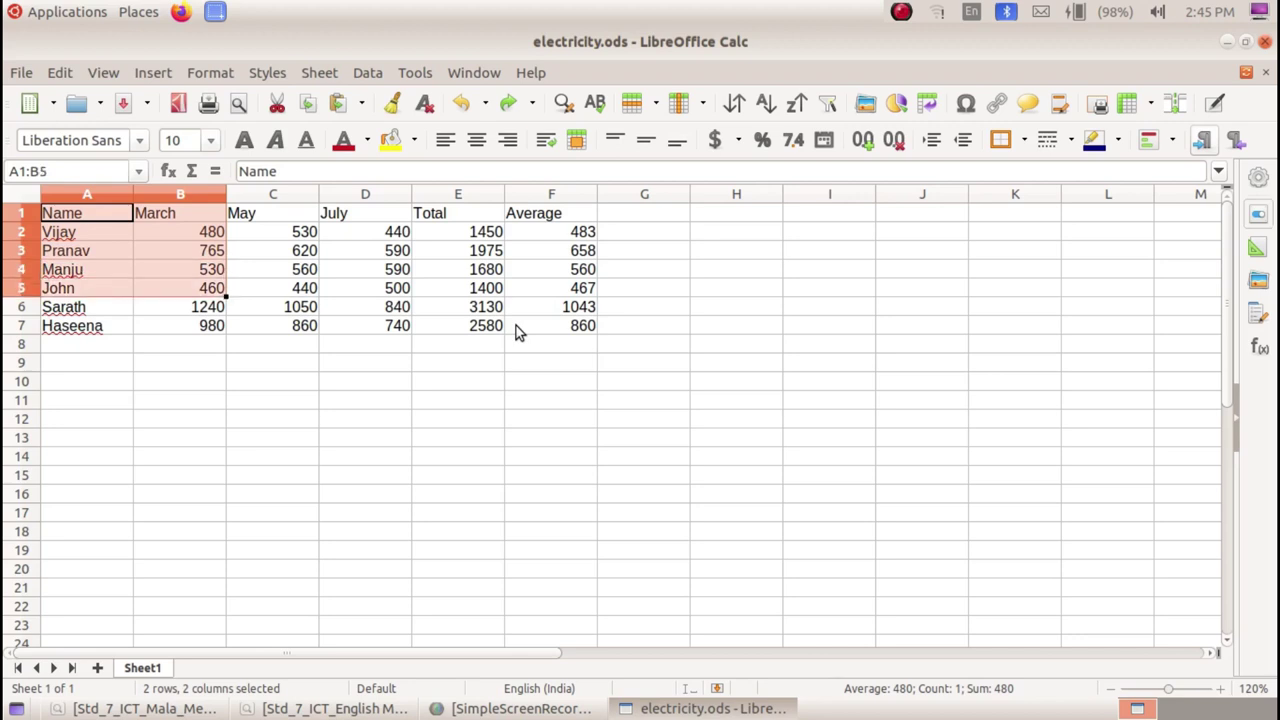
key(shift+Down)
key(shift+Down)
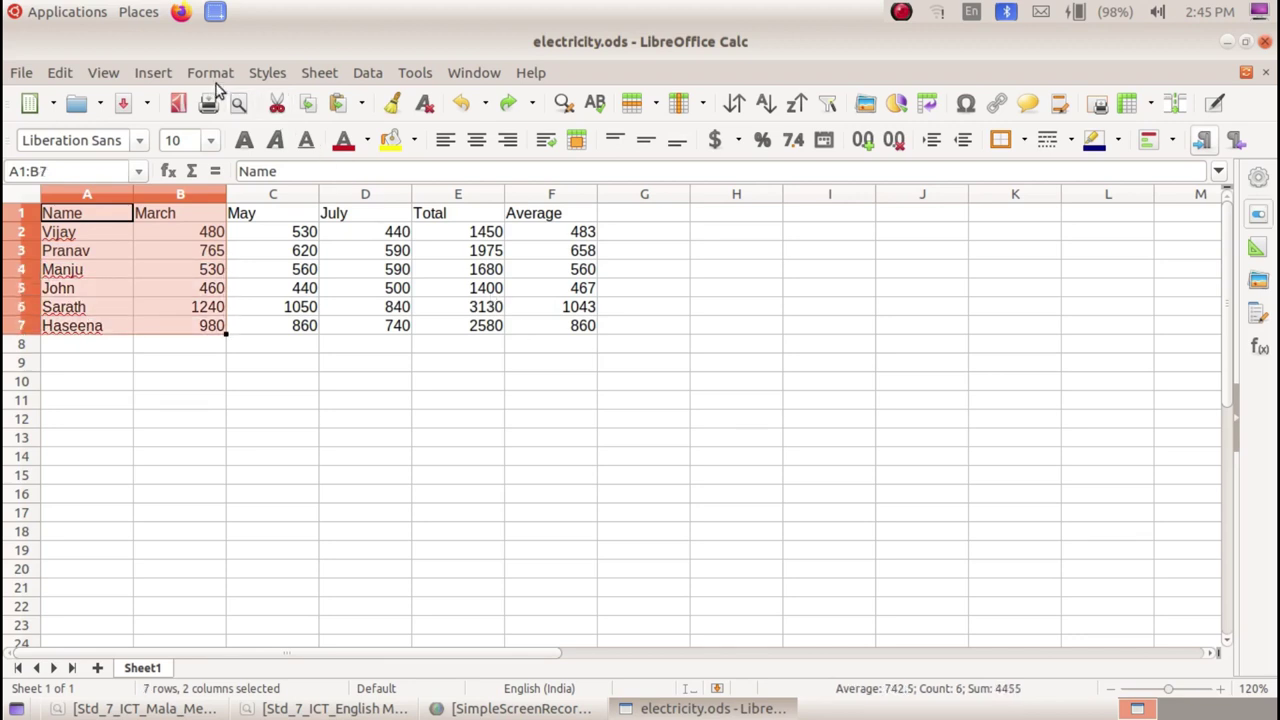
- Insert a default column chart from A1:B7 and check its March bar values
click(165, 76)
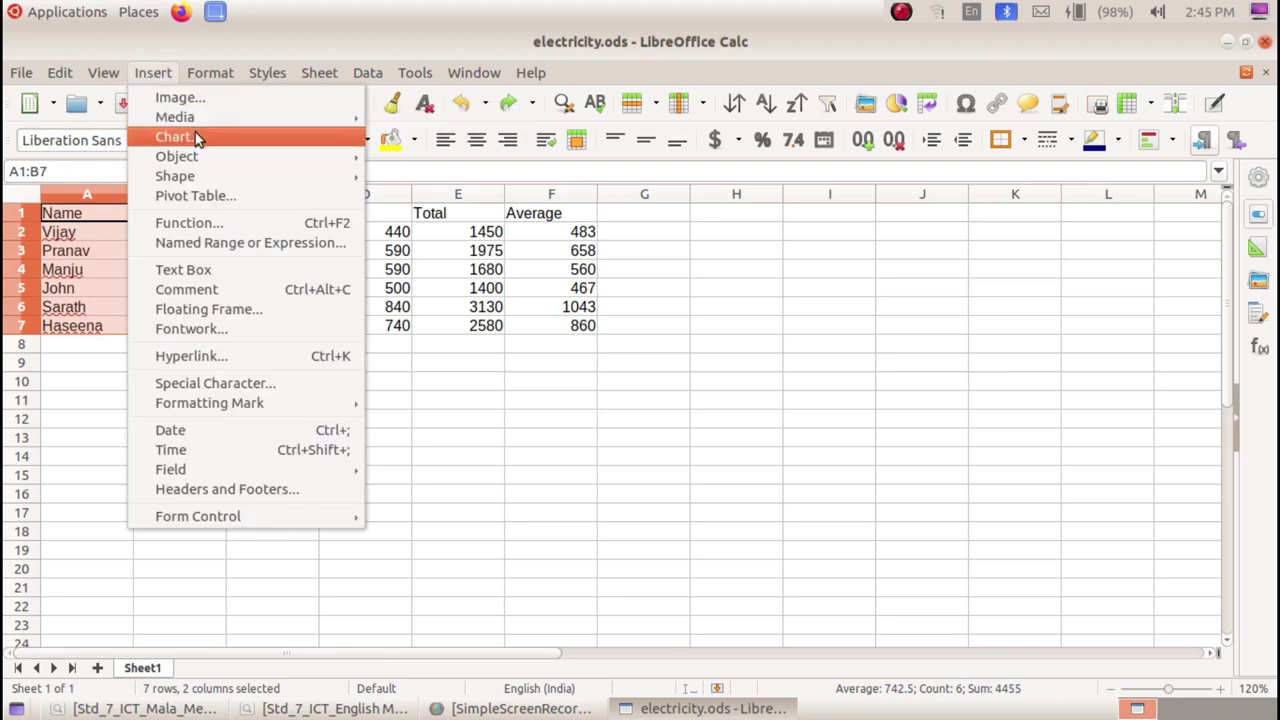
click(193, 135)
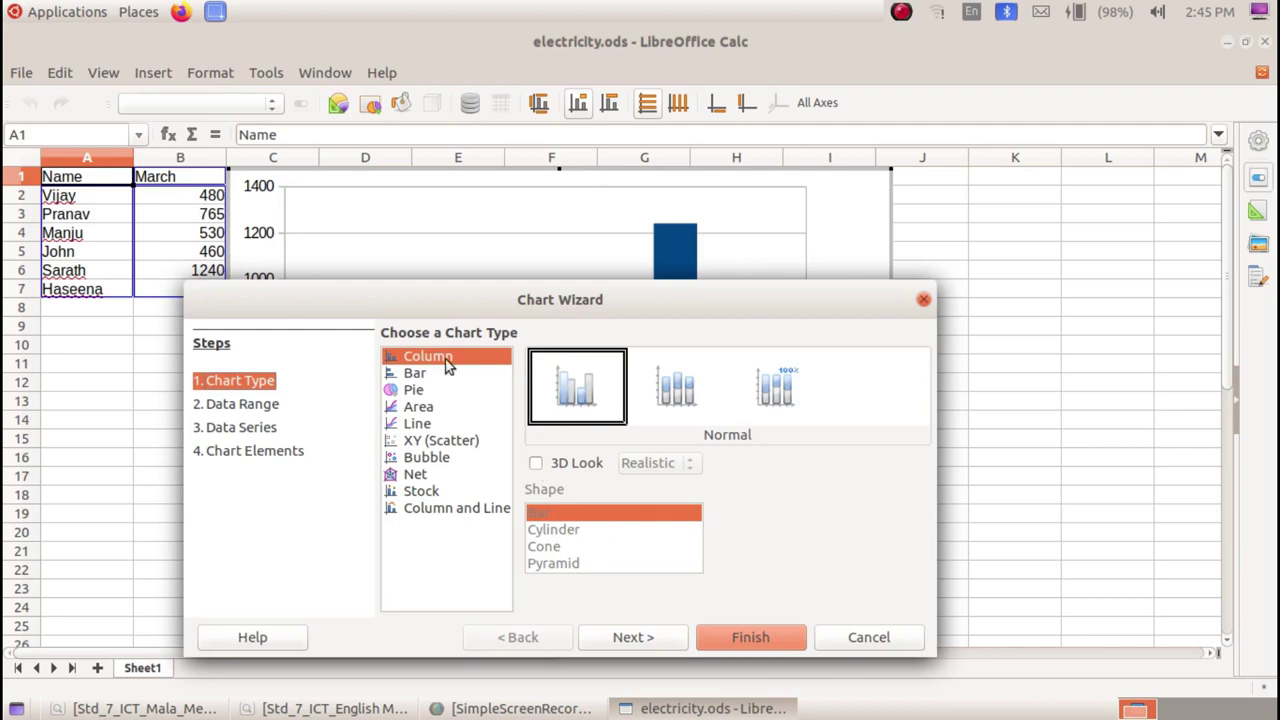
click(742, 630)
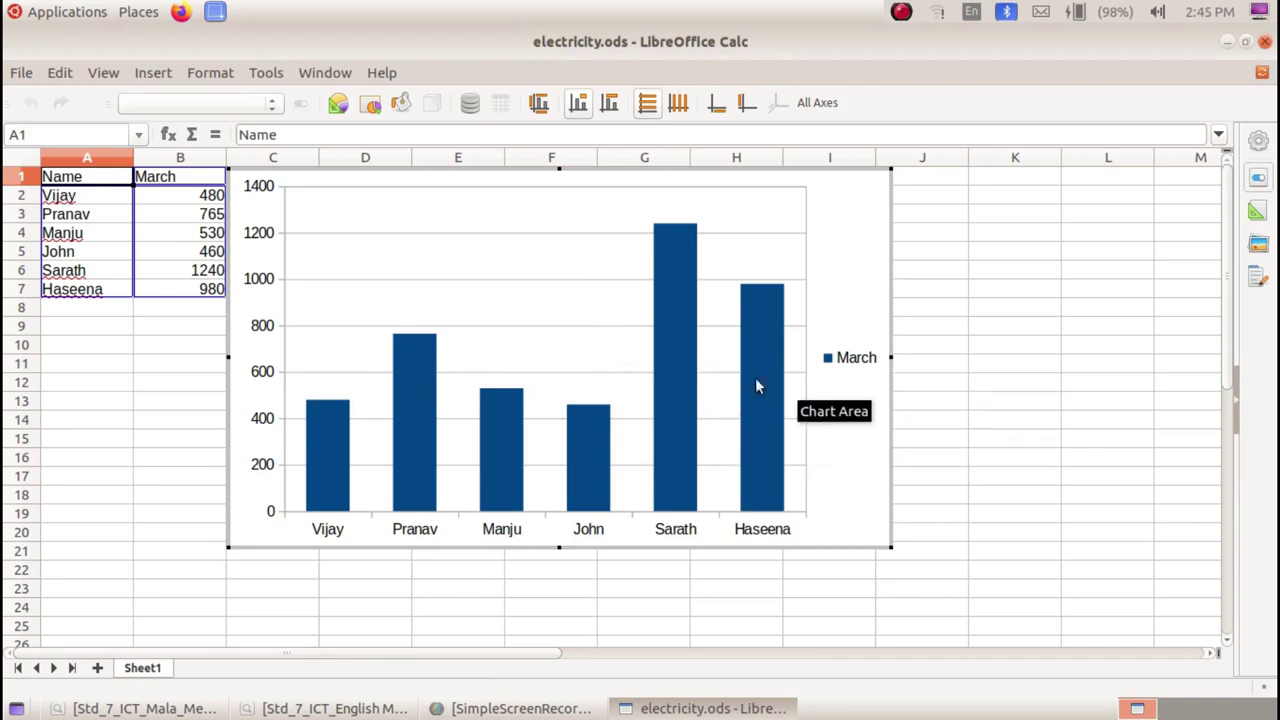
mouse_move(339, 415)
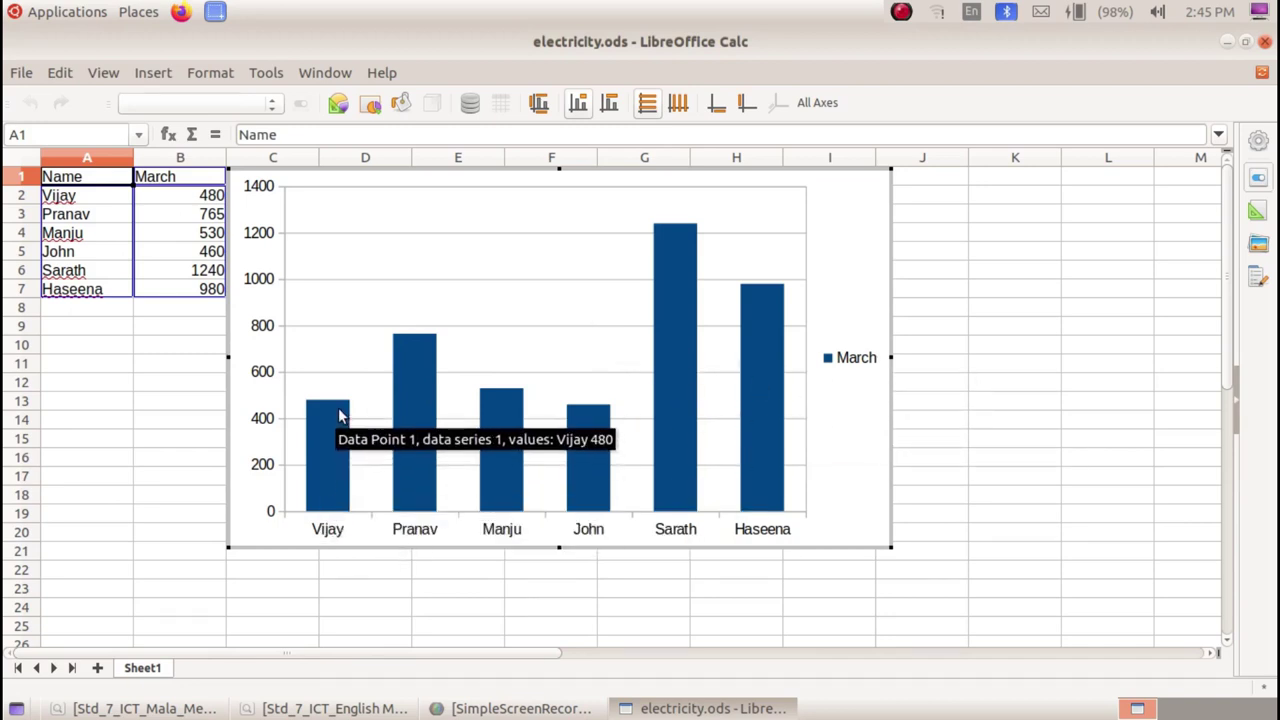
mouse_move(420, 490)
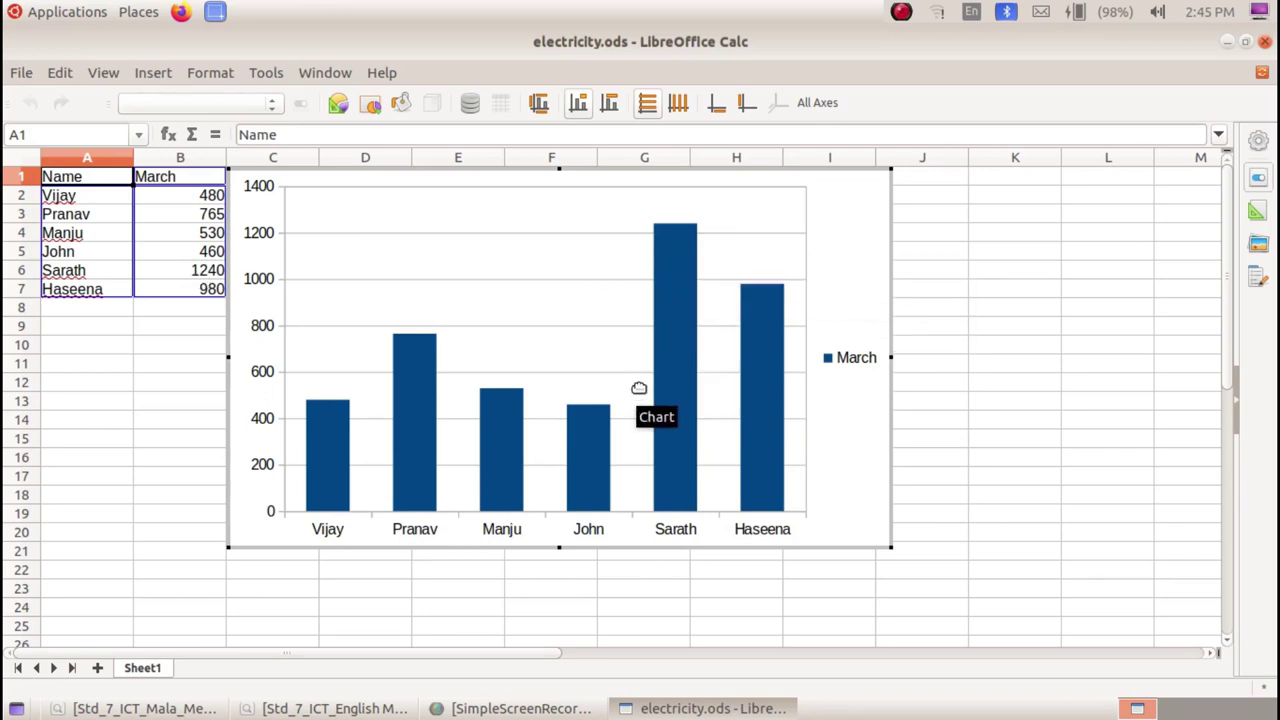
- Exit chart editing, scroll the textbook to the Chart Wizard figure, and return to Calc
click(209, 634)
click(140, 708)
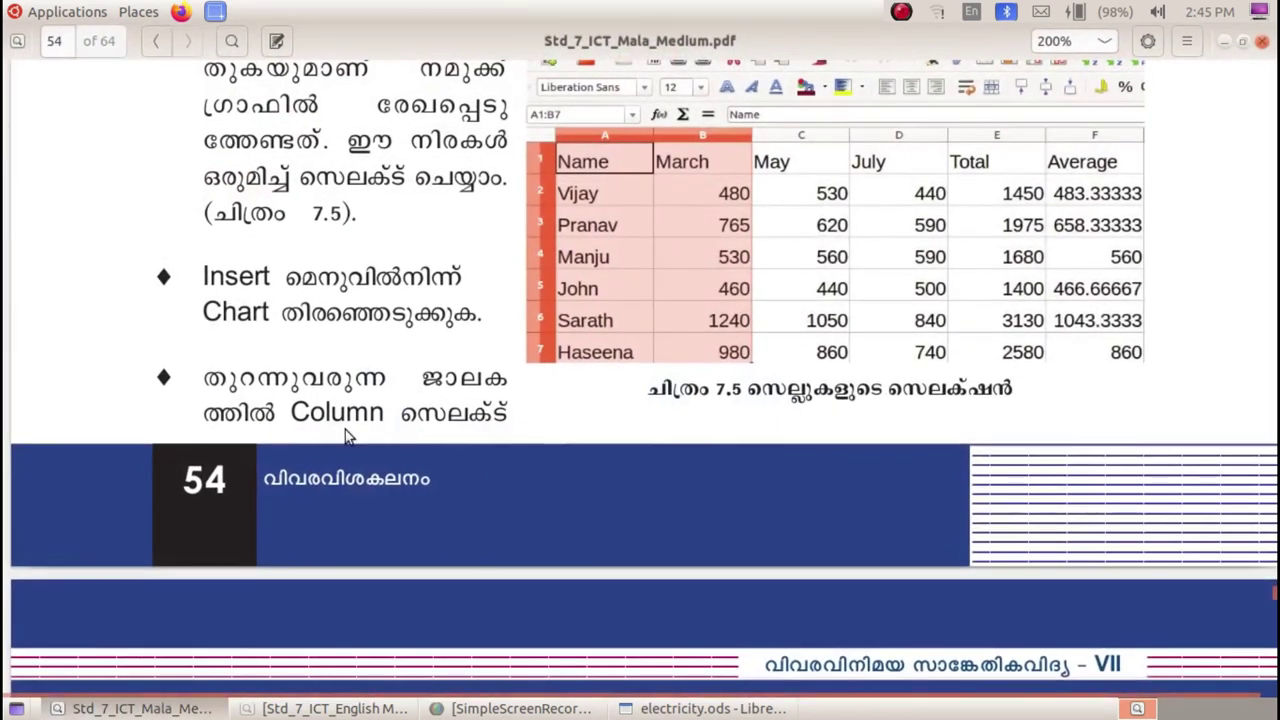
scroll(345, 437, down, 5)
key(alt+Tab)
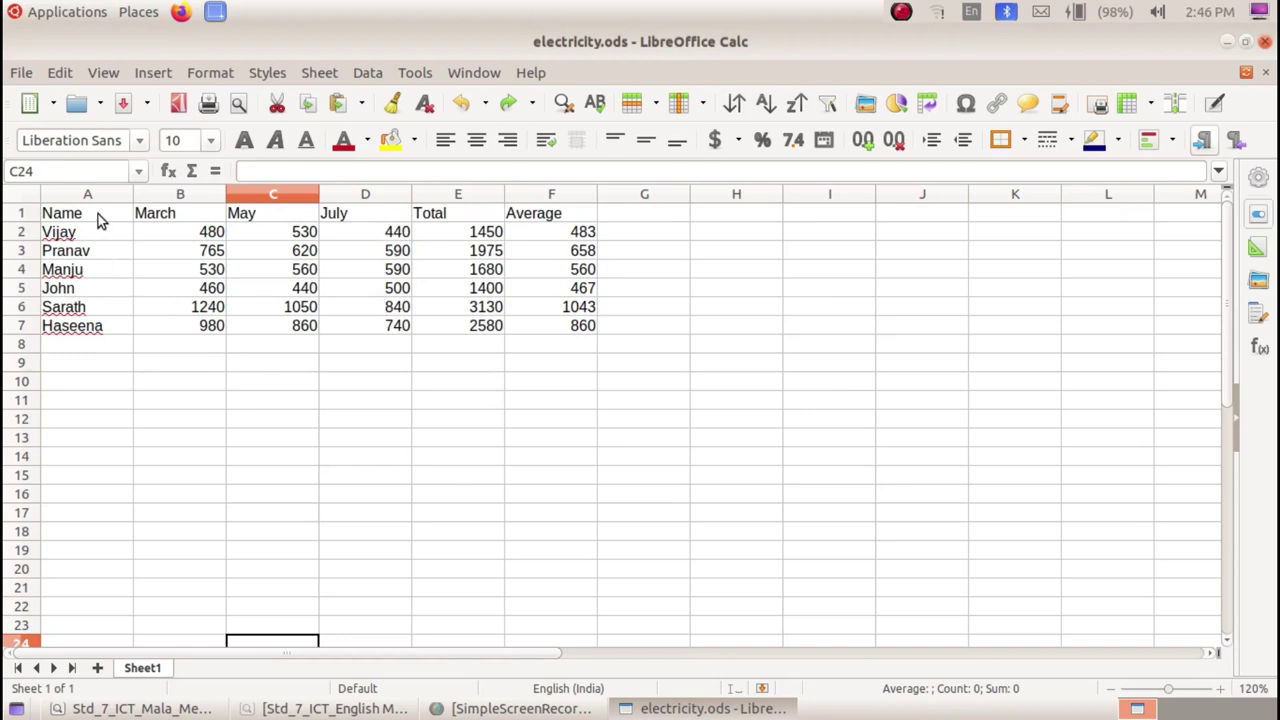
- Select names A1:A7 plus July bills D1:D7 and insert a default column chart
drag(98, 214, 98, 325)
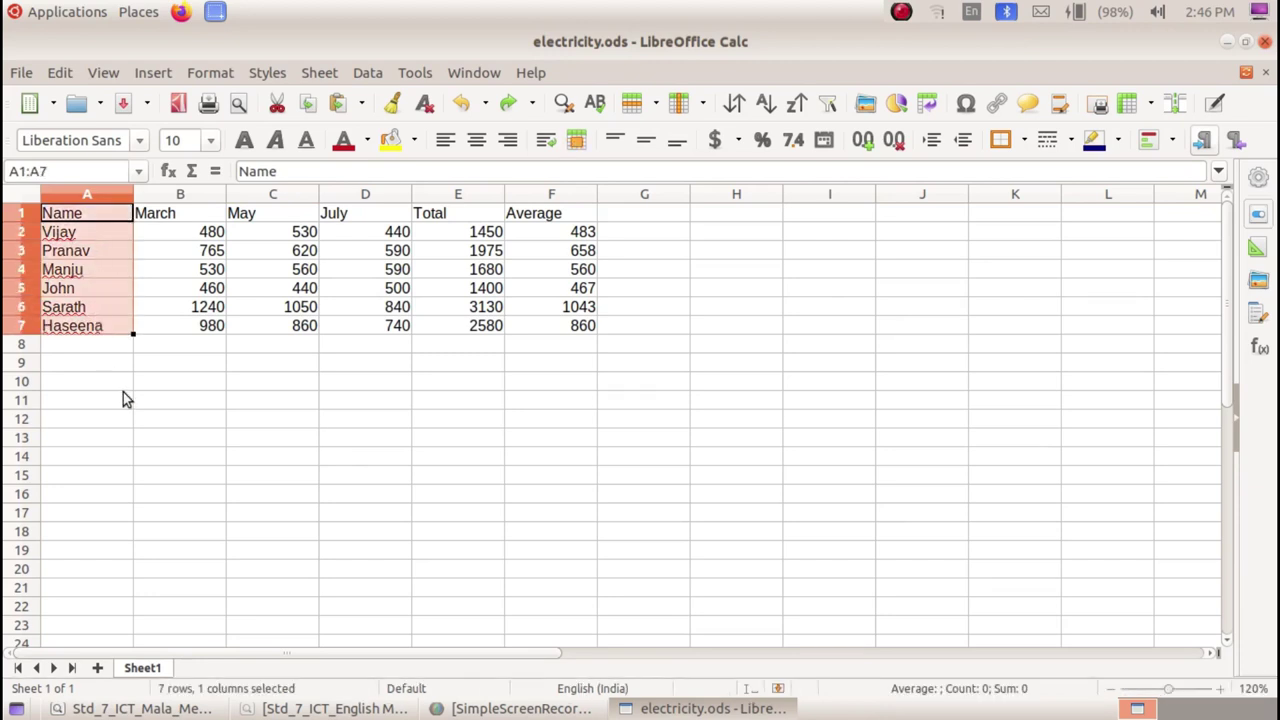
ctrl+drag(376, 216, 391, 325)
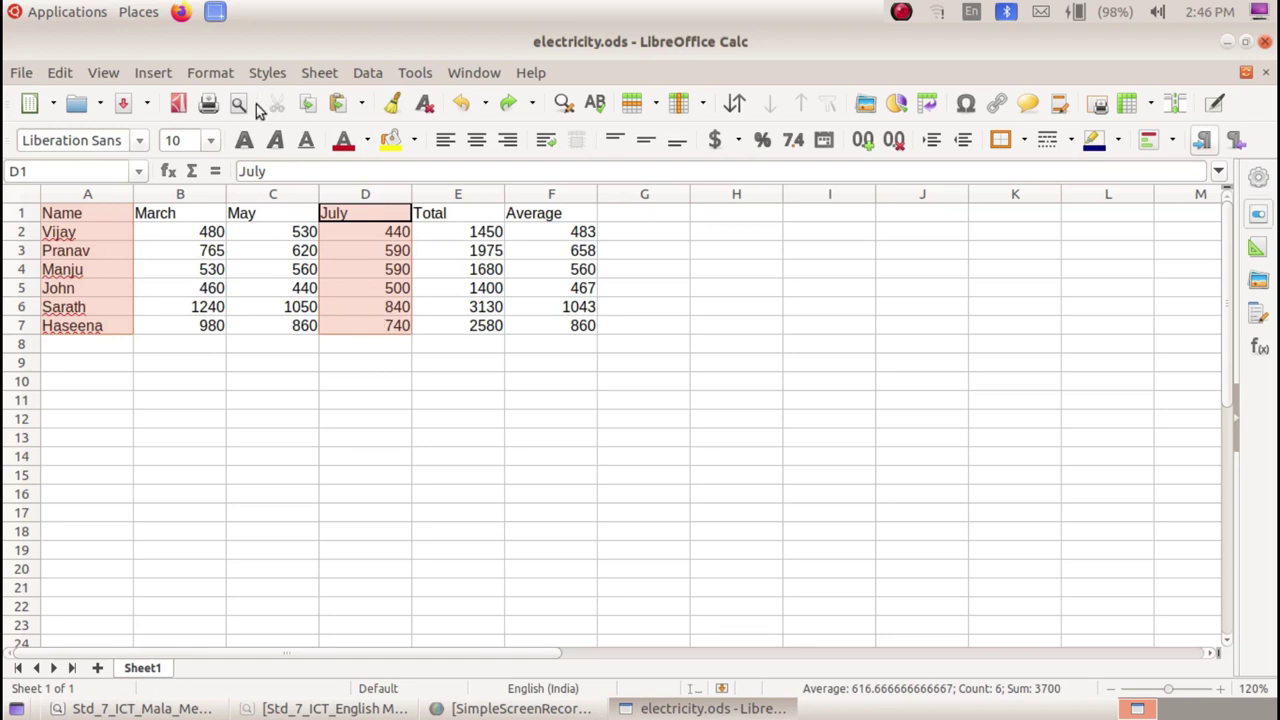
click(163, 76)
click(210, 137)
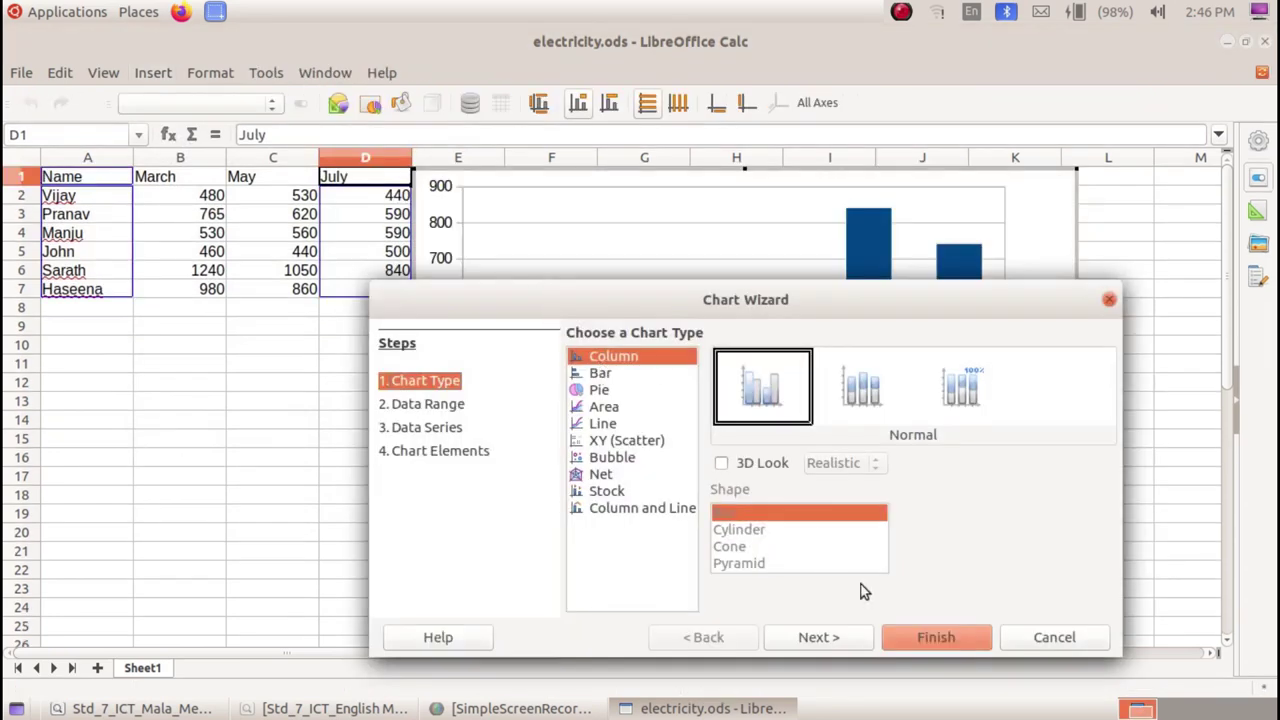
click(936, 637)
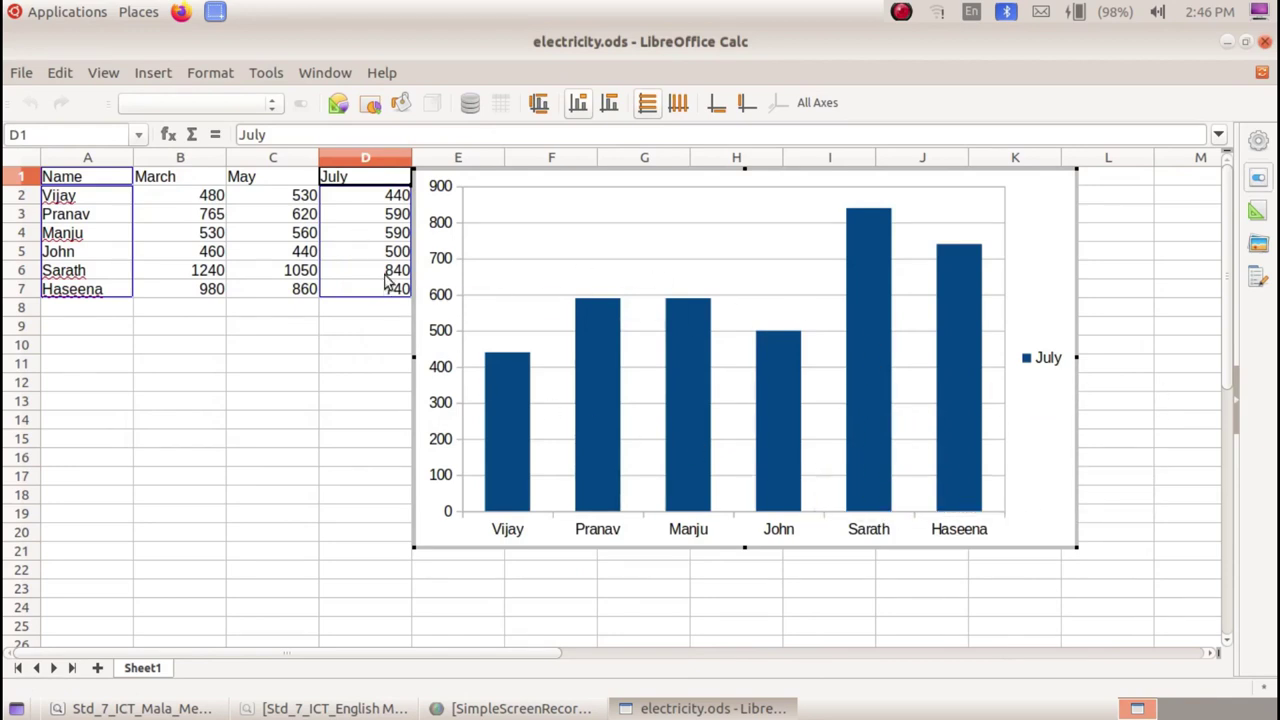
mouse_move(884, 222)
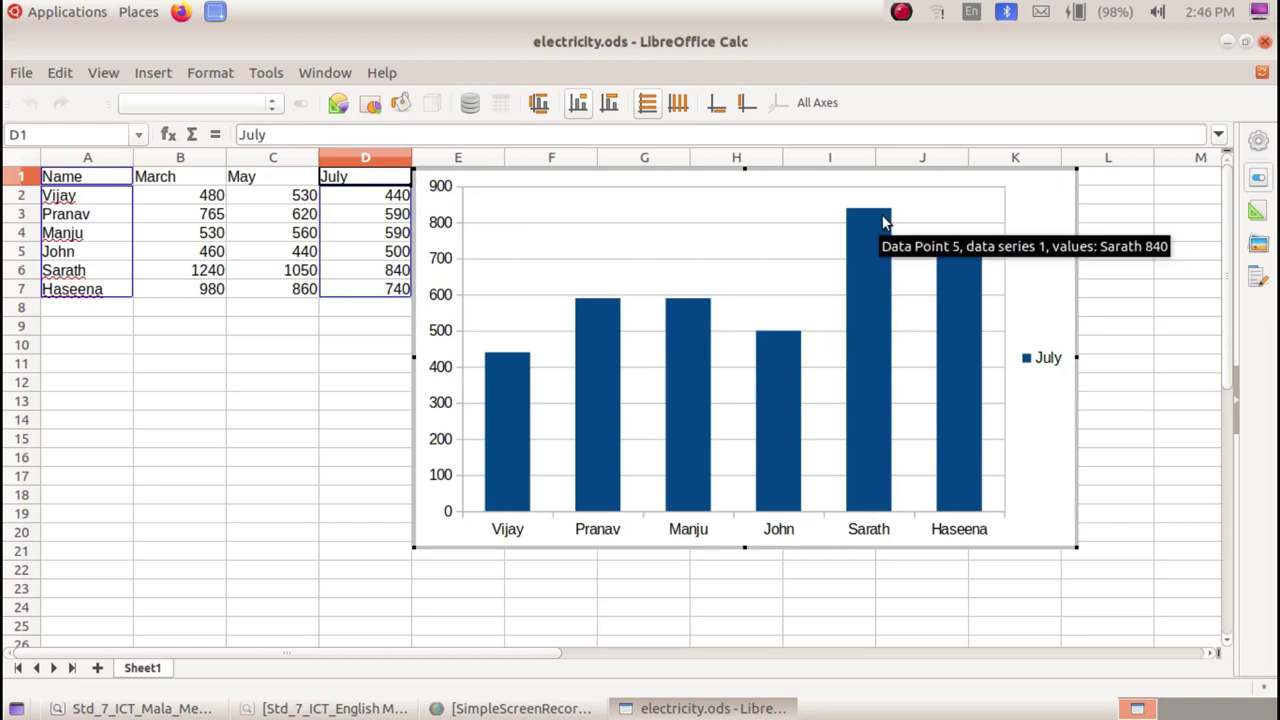
- Exit chart editing and read the textbook's note on chart types before minimising it
click(557, 597)
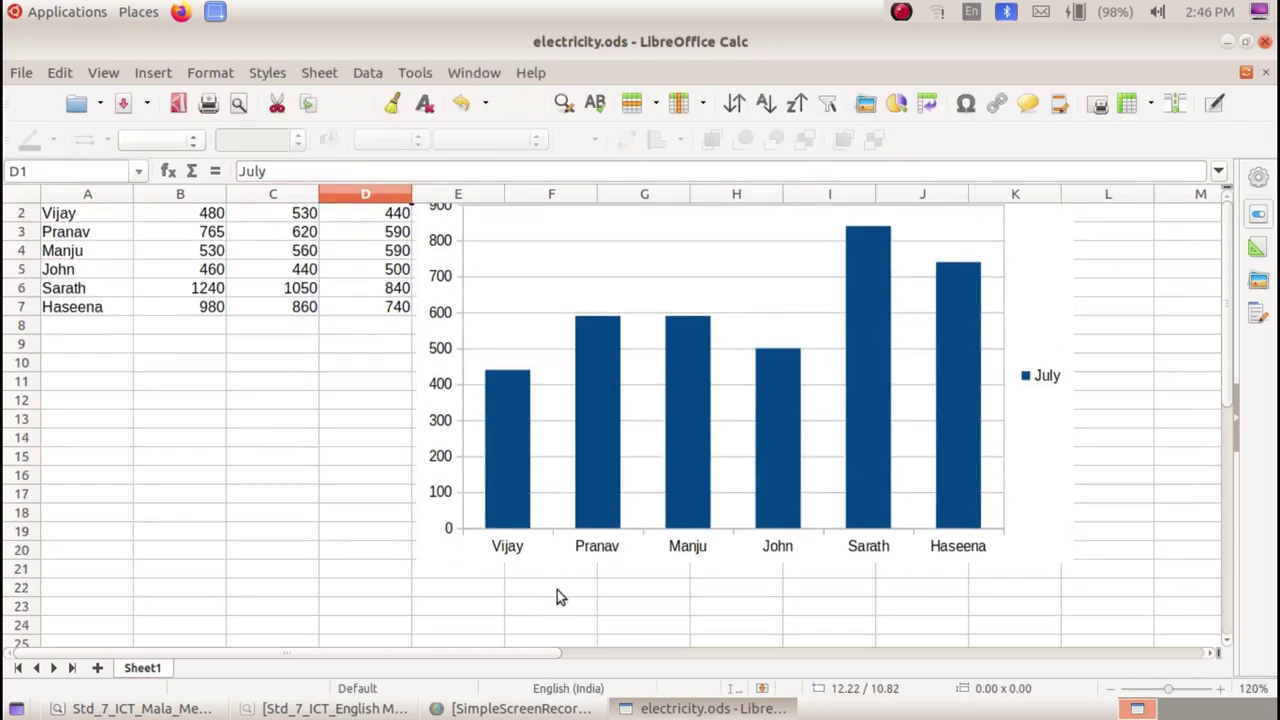
key(alt+Tab)
scroll(422, 537, down, 2)
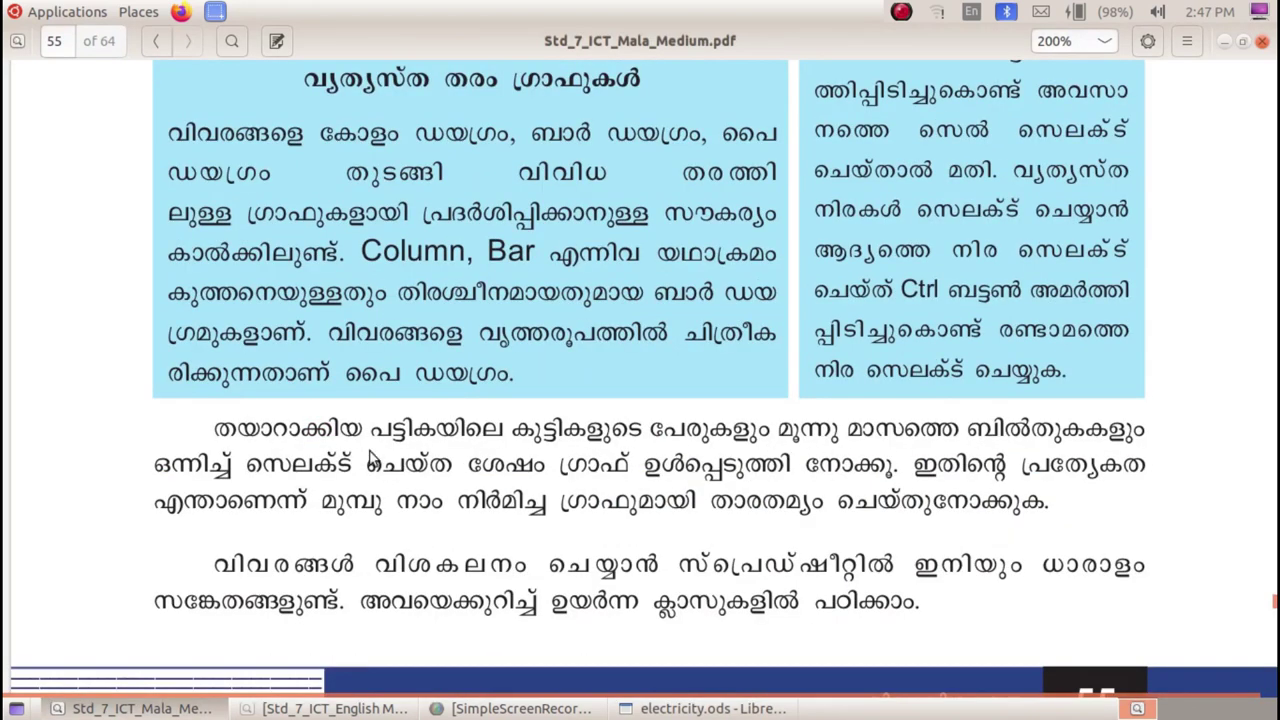
click(1224, 44)
- Select A1:D7, covering names with March, May and July bills
click(303, 420)
click(83, 216)
drag(83, 216, 392, 330)
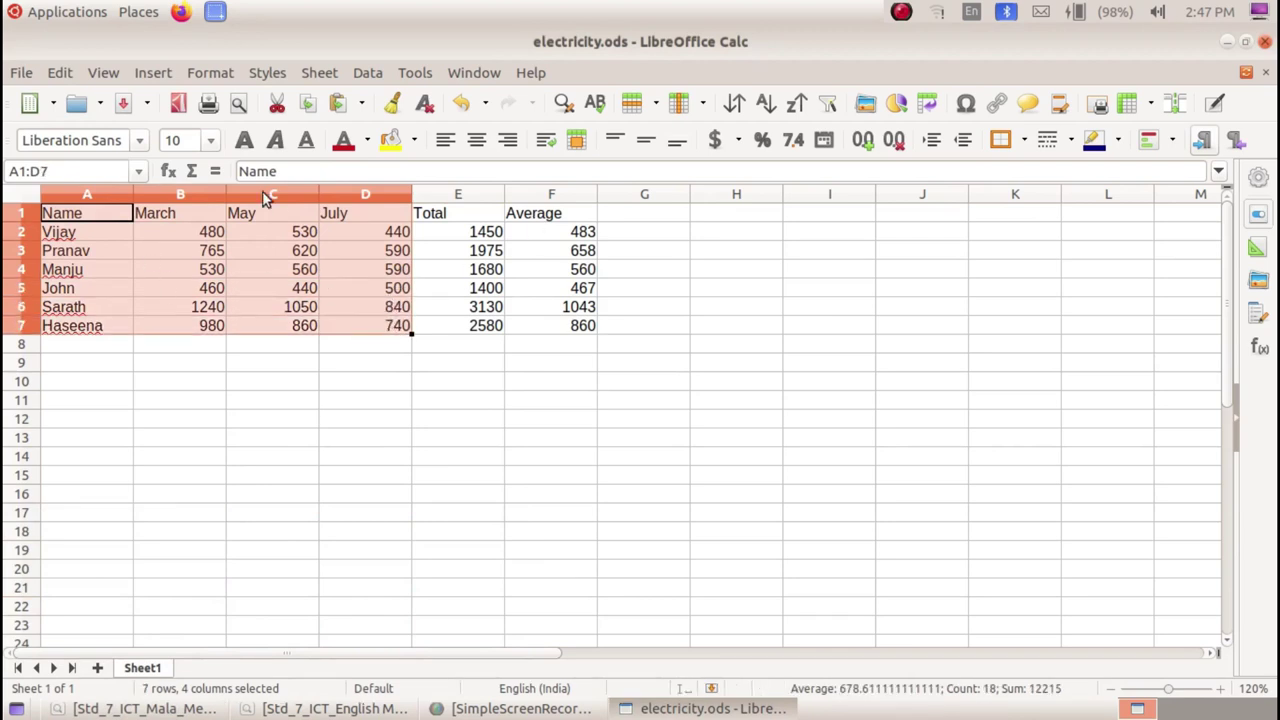
- Insert a default column chart comparing March, May and July bills, then show textbook page 55
click(158, 74)
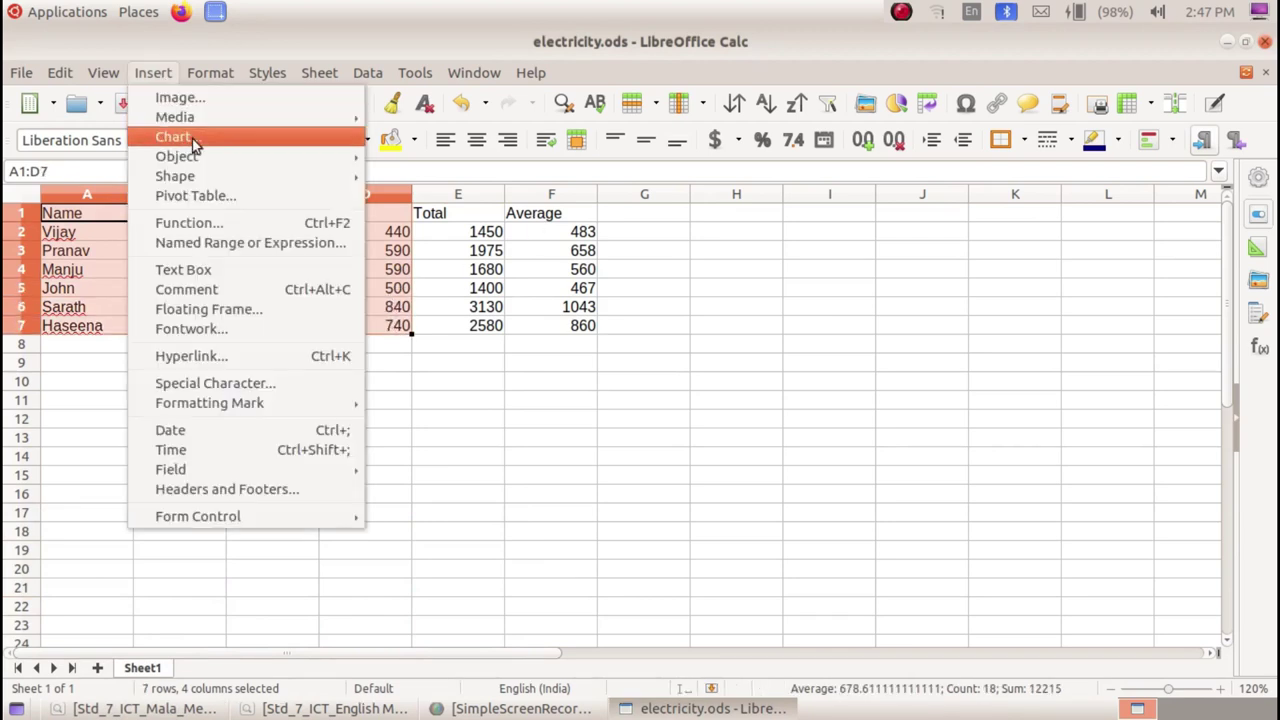
click(194, 140)
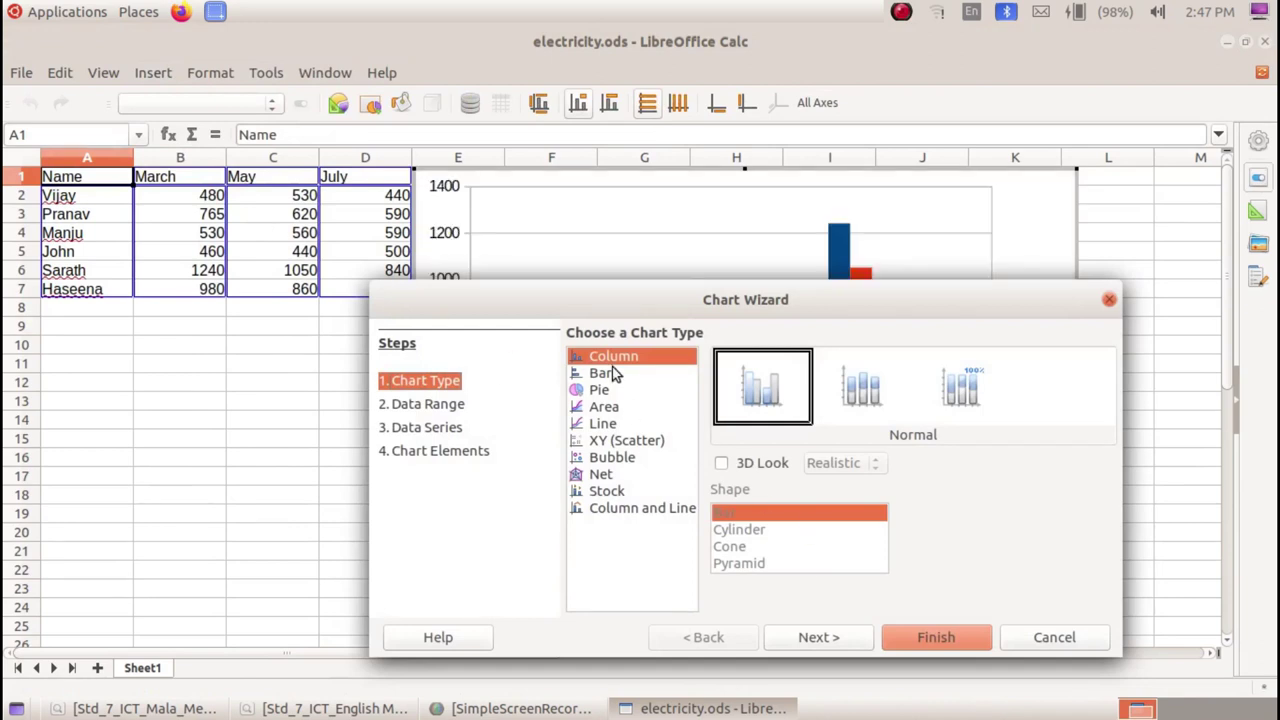
click(938, 640)
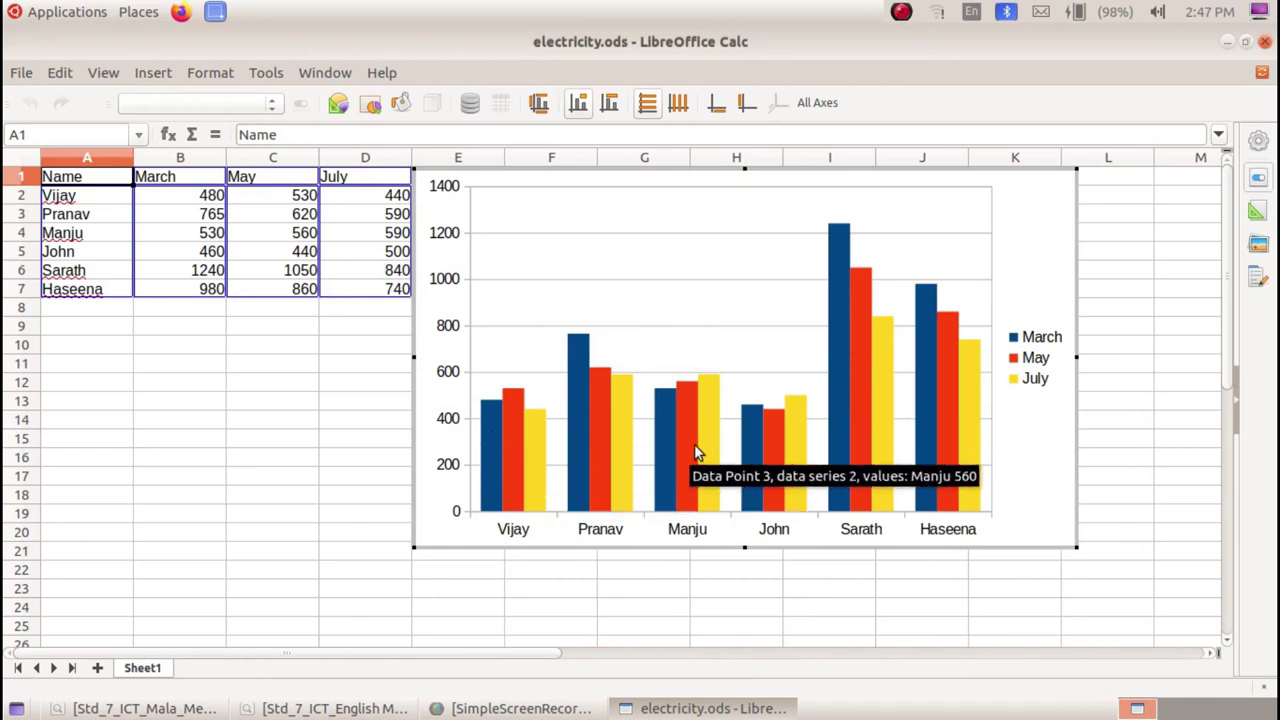
click(348, 532)
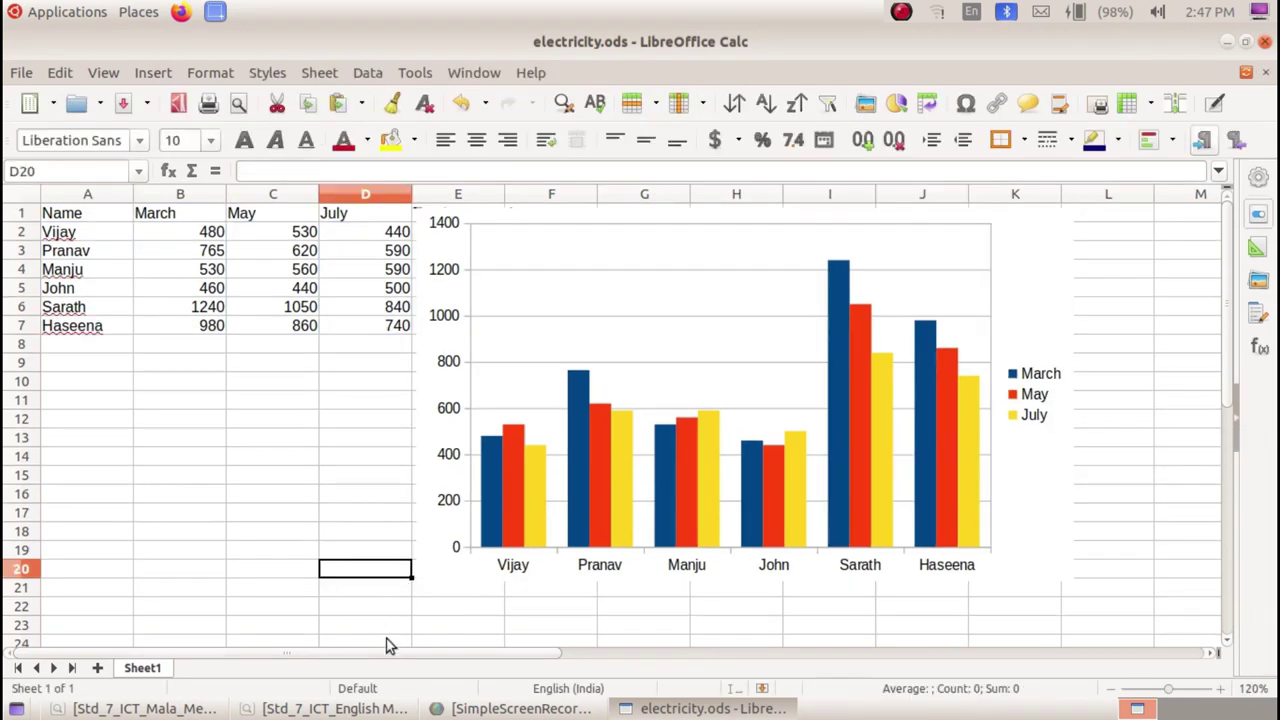
click(135, 708)
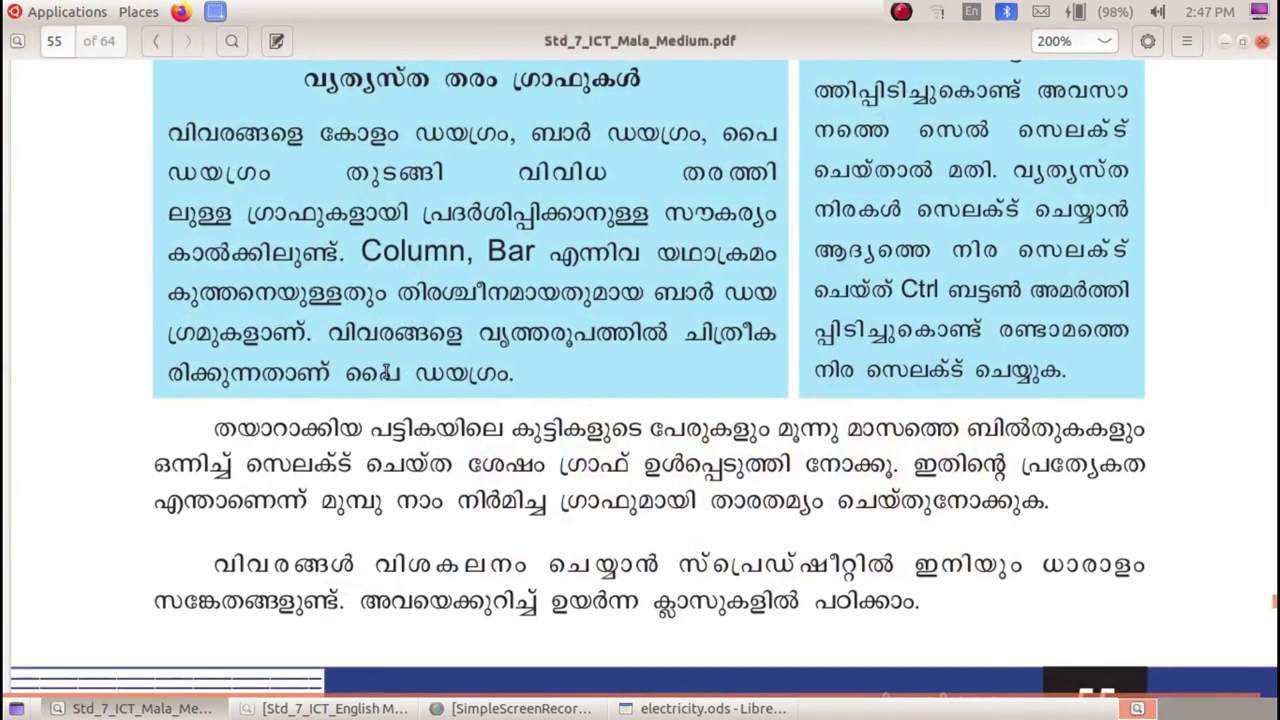
- Scroll the textbook up, minimise it, and delete the three-month column chart in Calc
scroll(387, 368, up, 2)
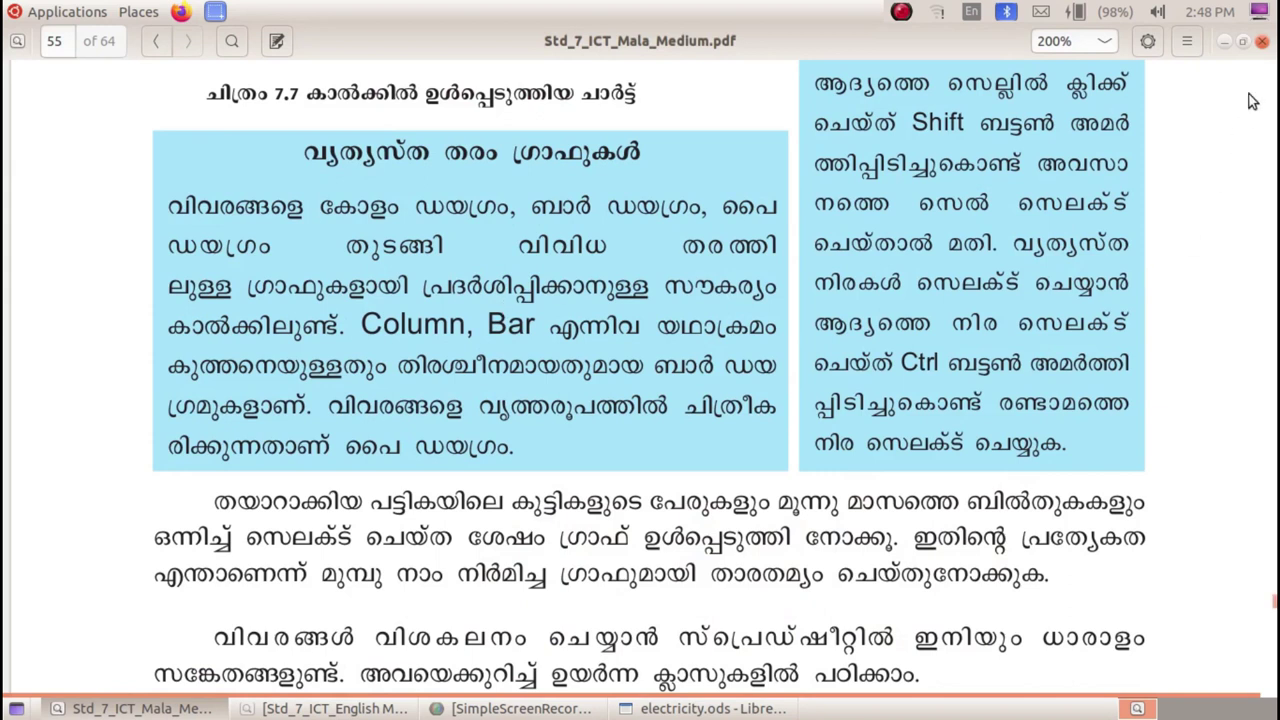
click(1224, 42)
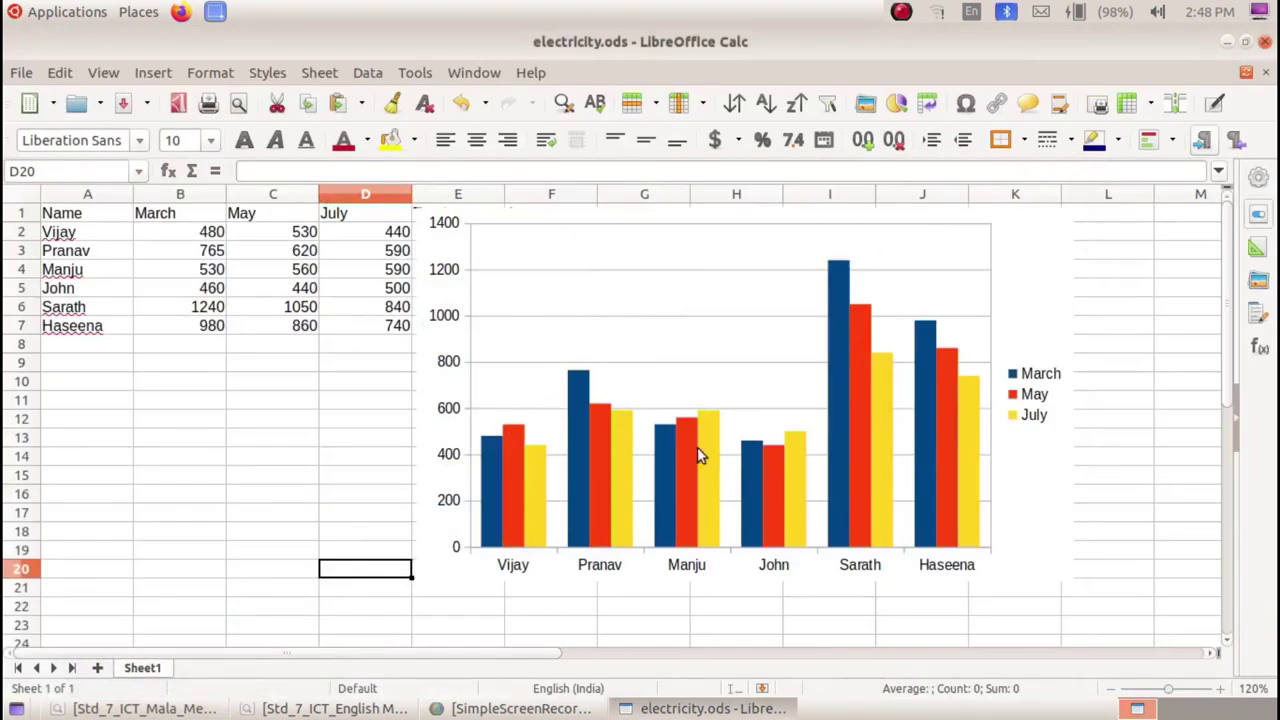
click(719, 372)
key(Delete)
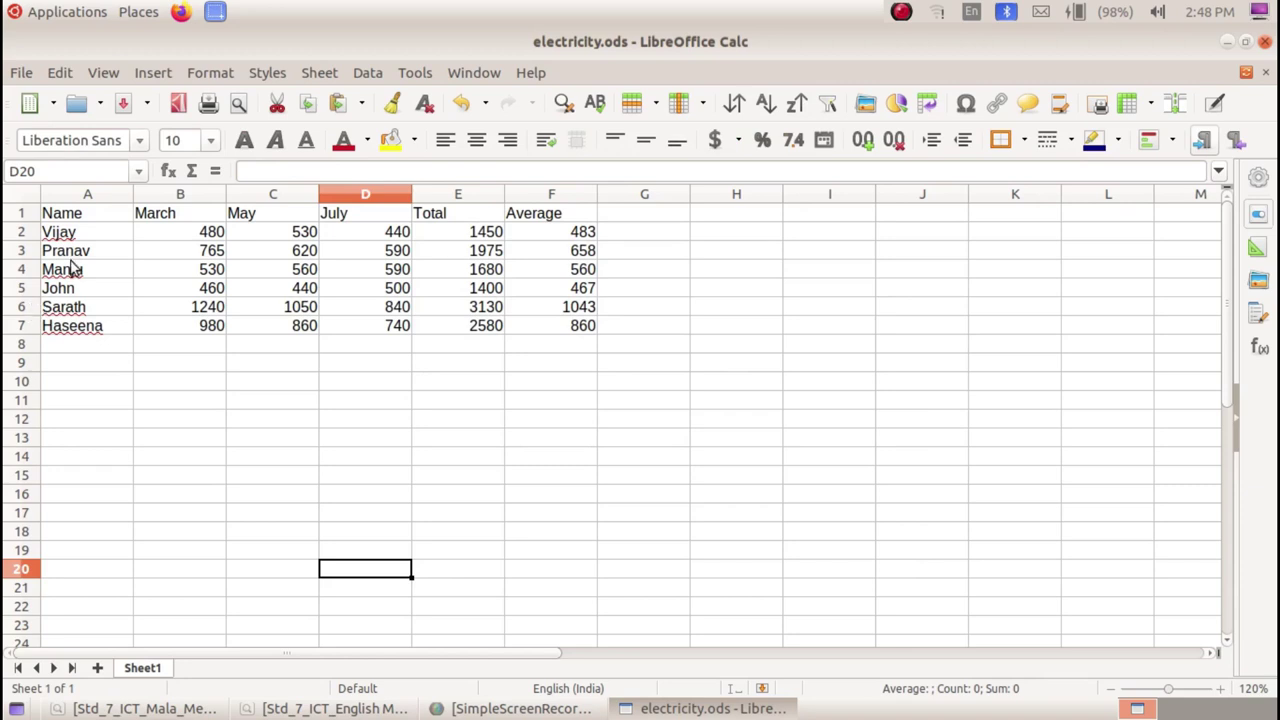
- Insert a pie chart of the names in A1:A7 and totals in E1:E7
drag(87, 220, 103, 322)
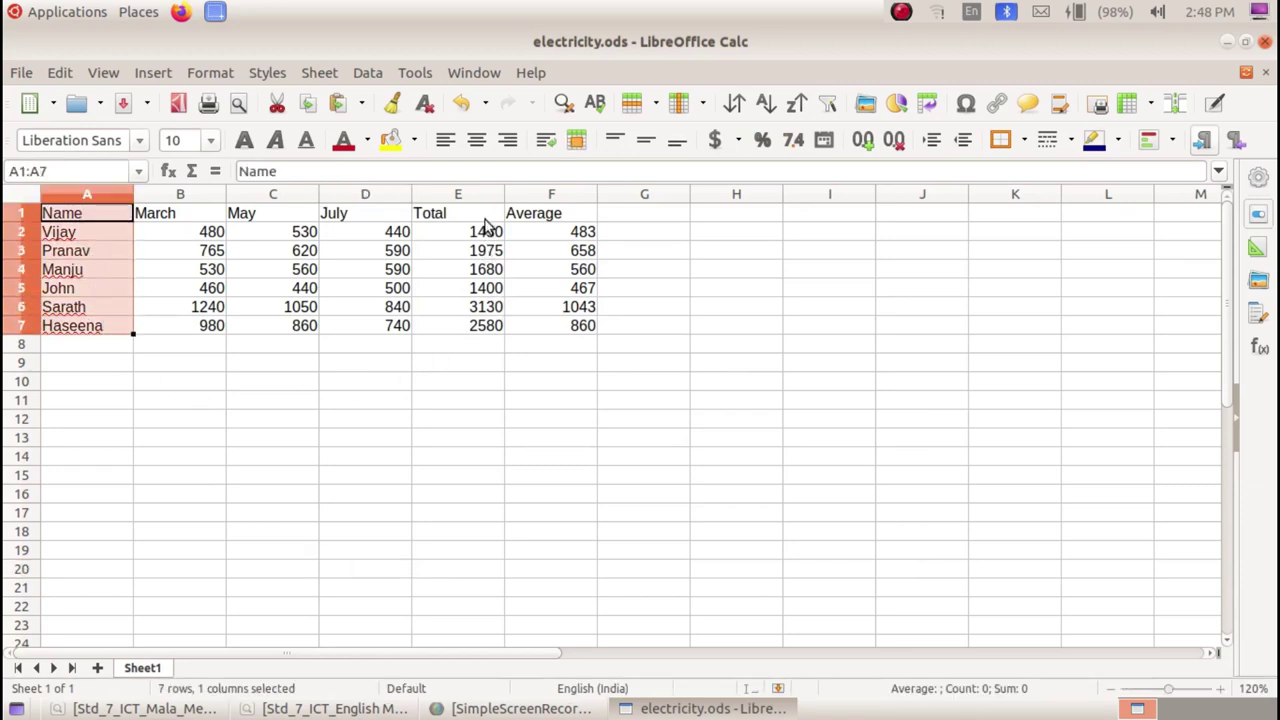
ctrl+drag(486, 216, 484, 325)
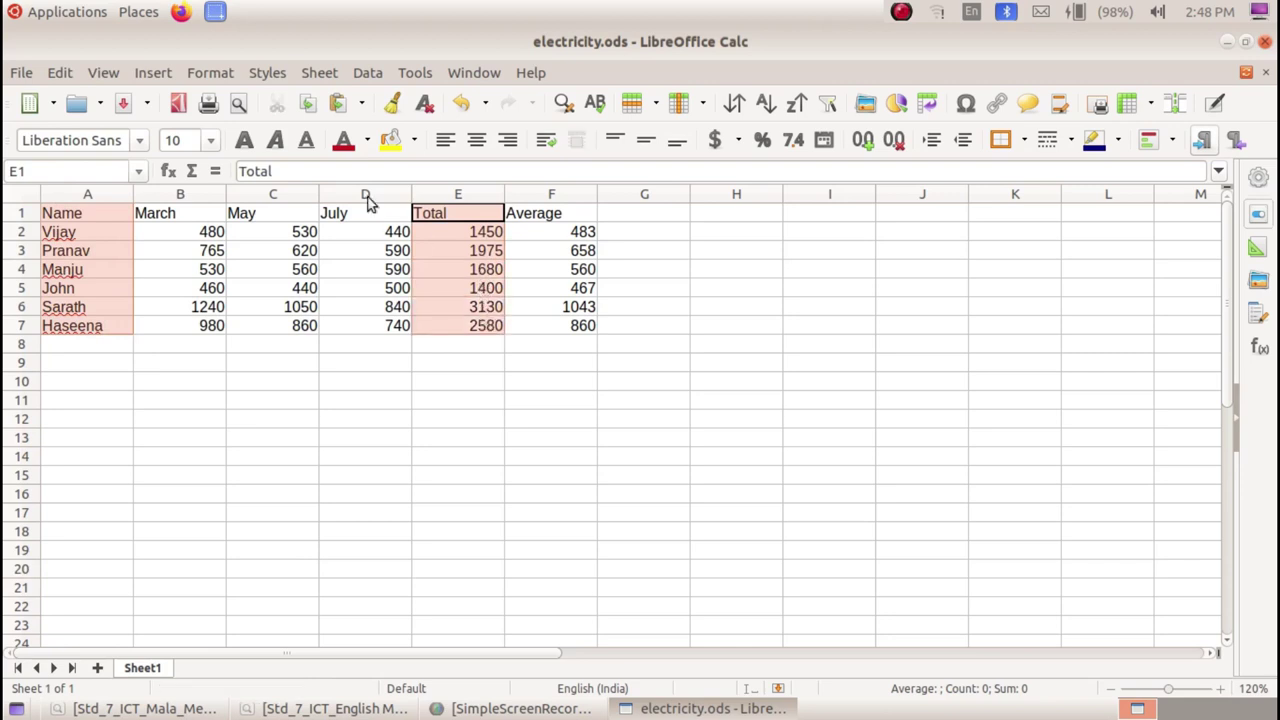
click(168, 76)
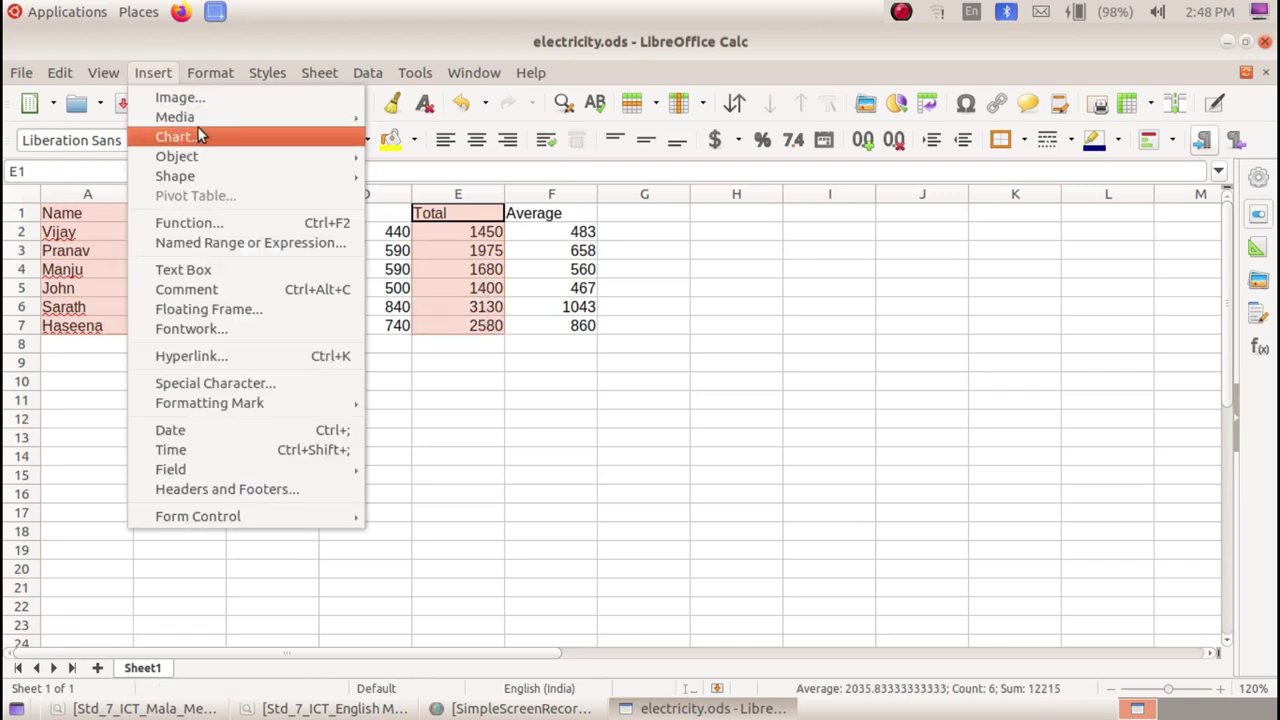
click(200, 136)
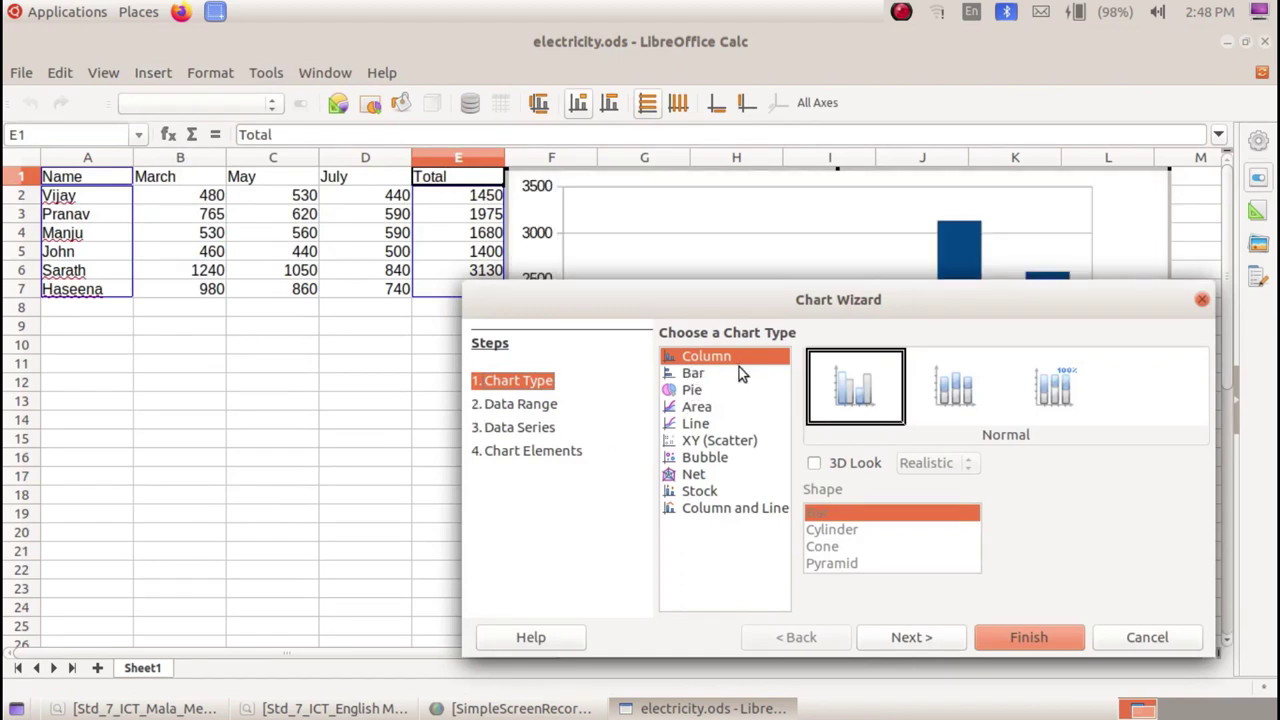
click(688, 393)
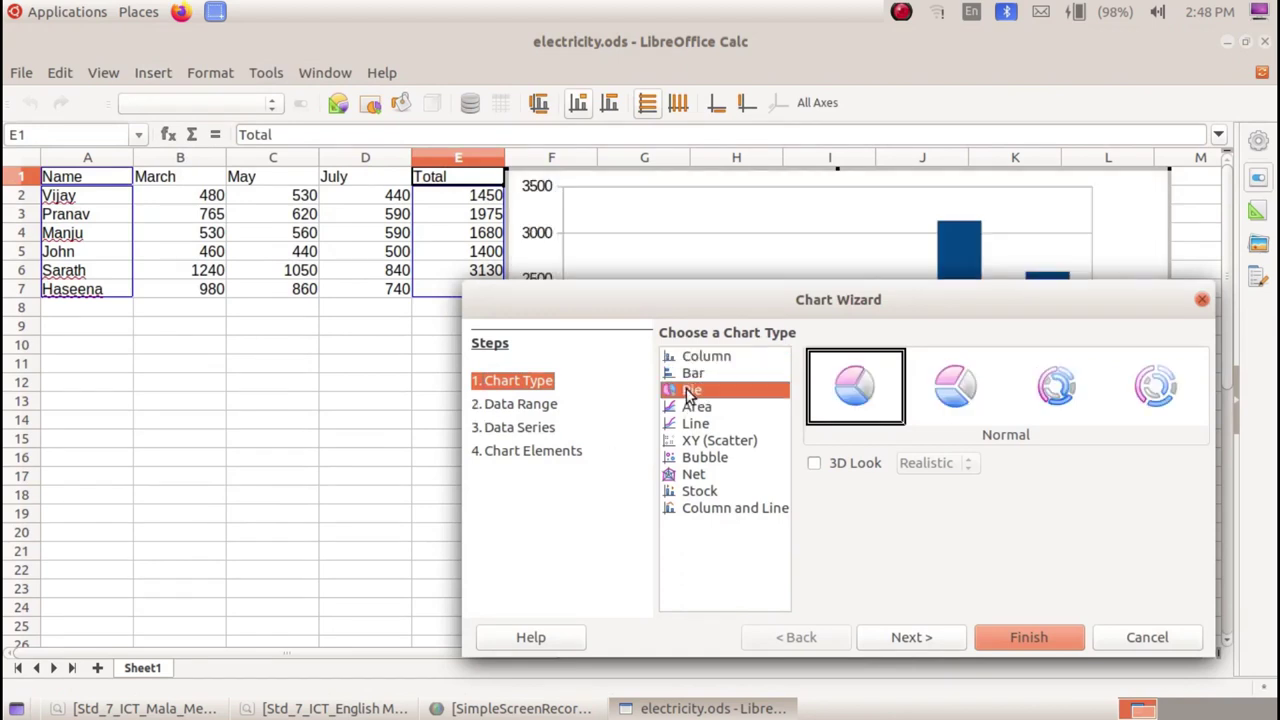
click(1021, 633)
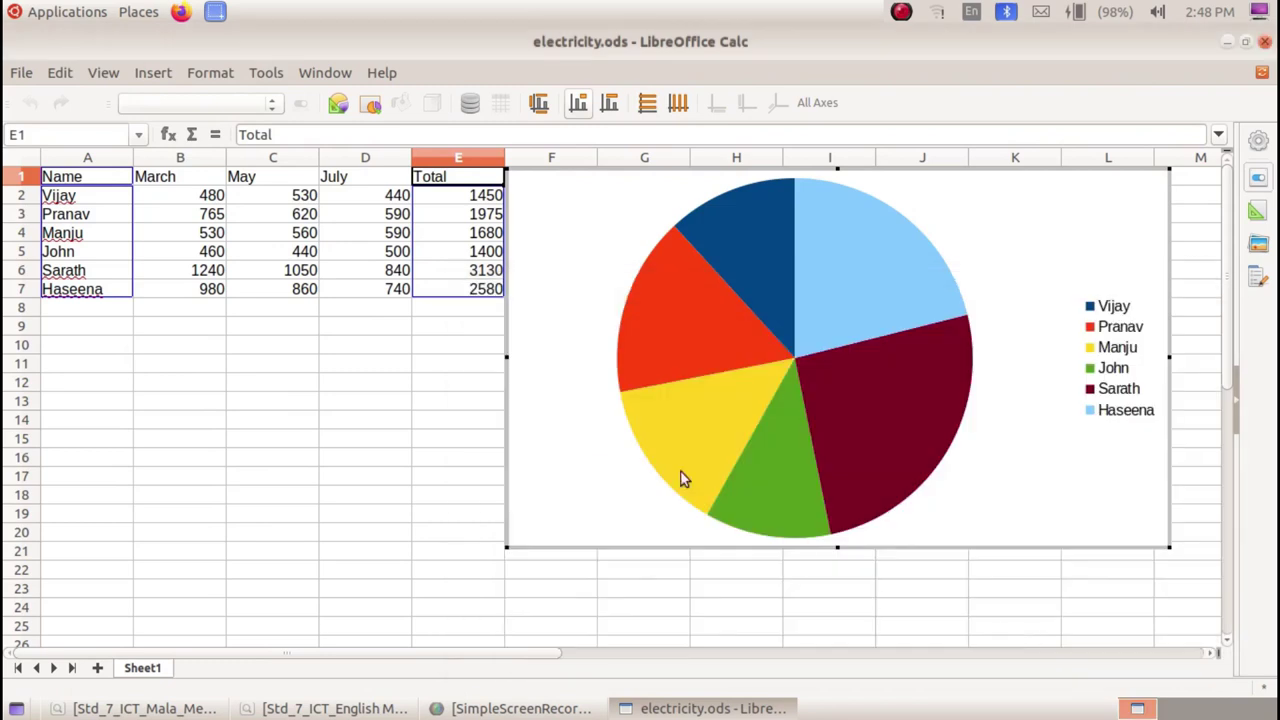
mouse_move(755, 440)
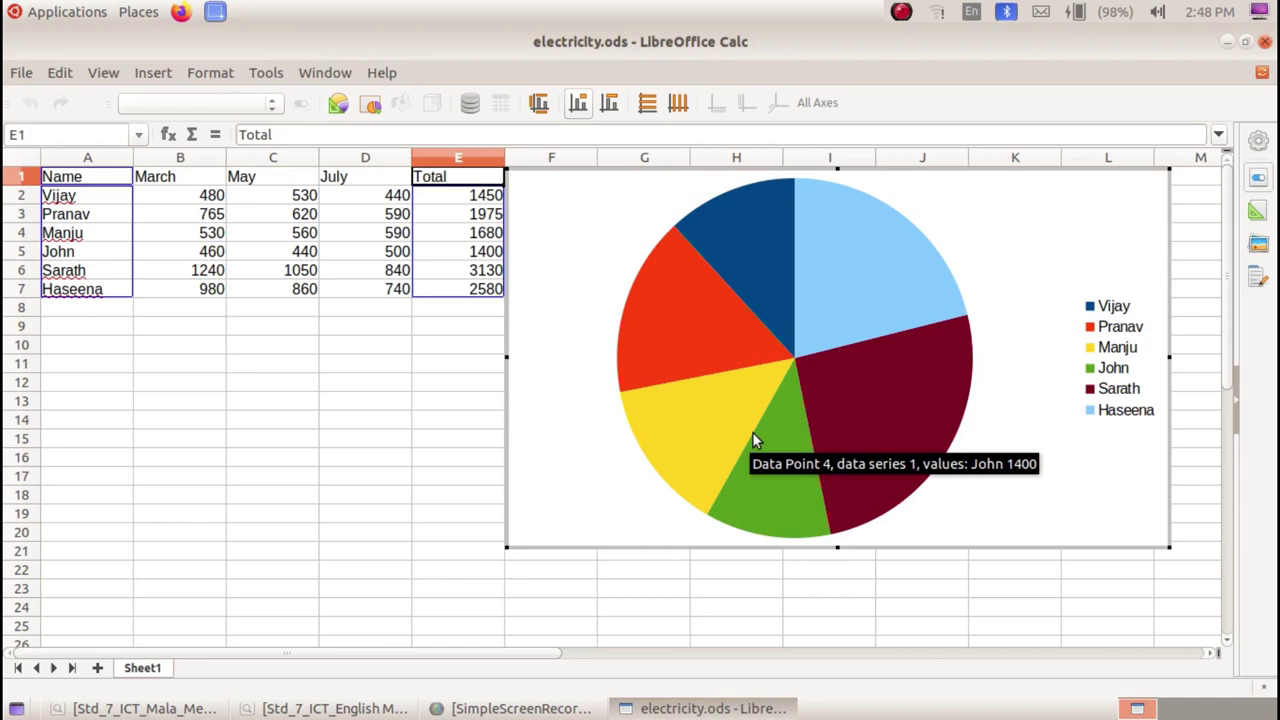
- Leave chart editing and save the workbook
click(365, 382)
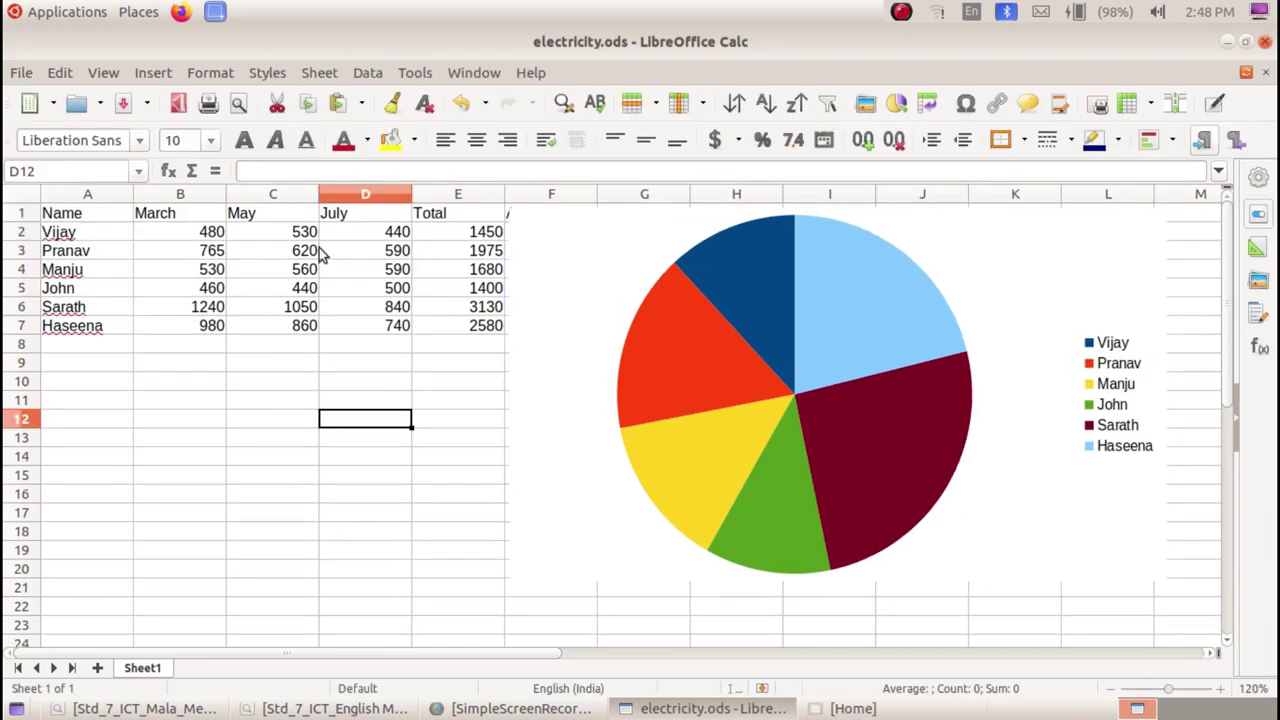
click(121, 107)
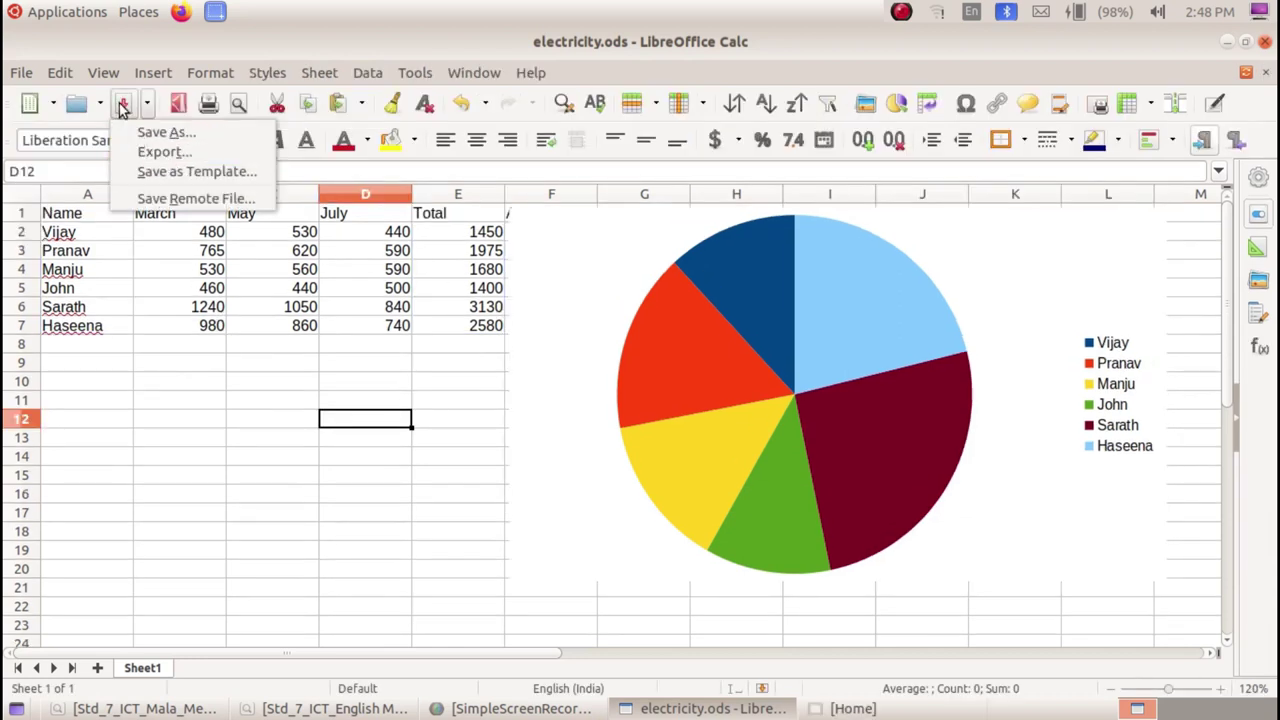
click(121, 107)
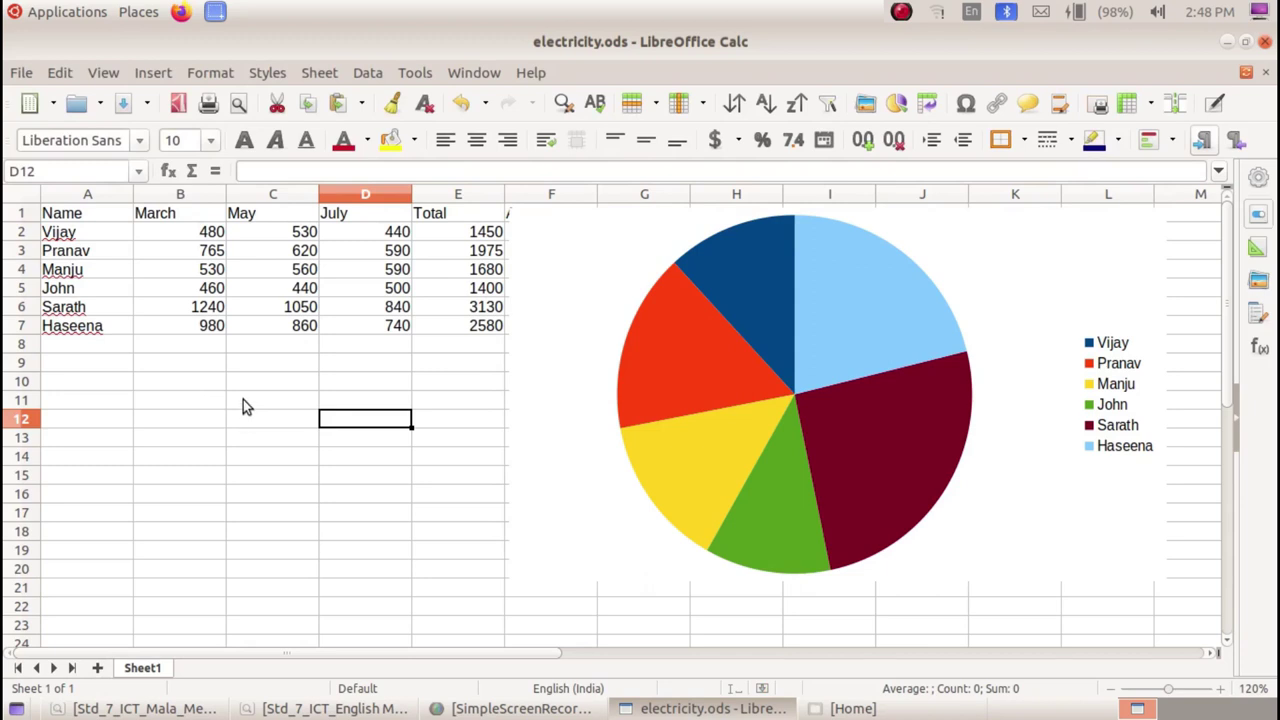